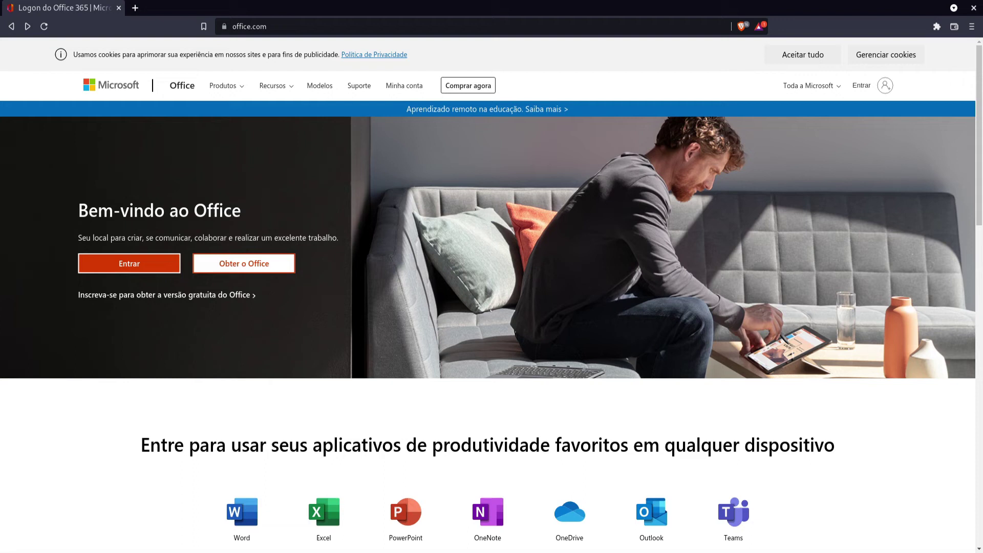
Scroll down office.com and back to the top, then go to the Produtos page for Microsoft 365
{"action": "scroll", "coordinate": [491, 295], "scroll_direction": "down", "scroll_amount": 3}
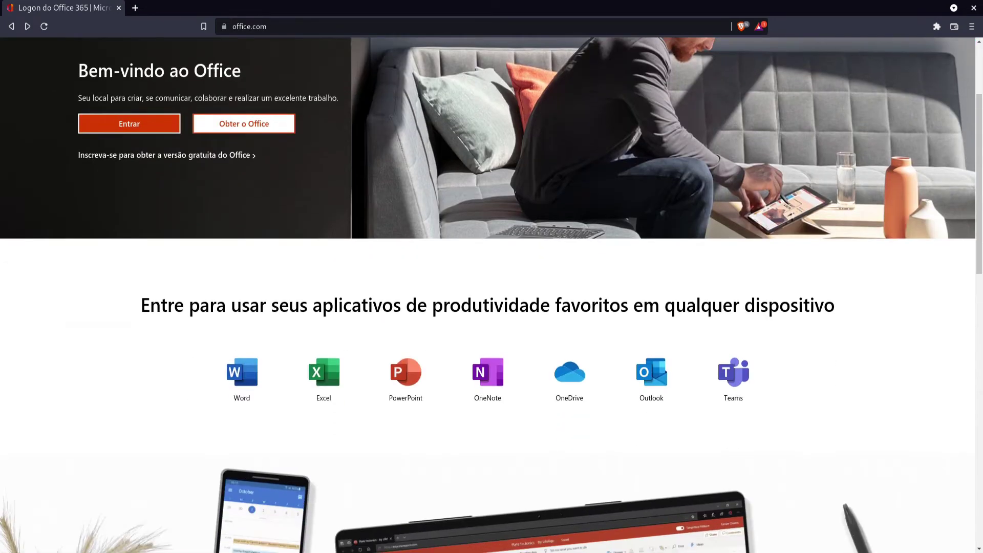
{"action": "scroll", "coordinate": [491, 295], "scroll_direction": "down", "scroll_amount": 3}
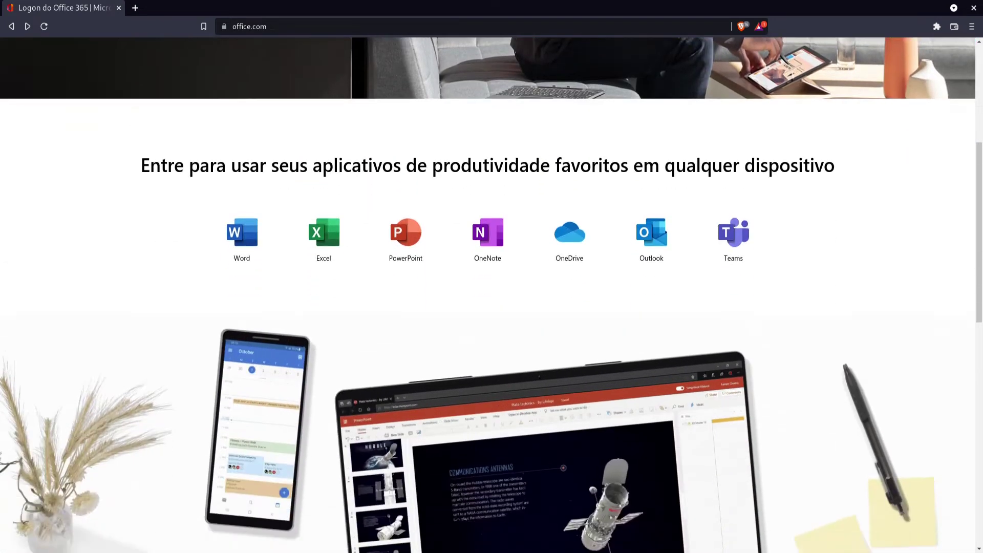
{"action": "scroll", "coordinate": [492, 295], "scroll_direction": "down", "scroll_amount": 4}
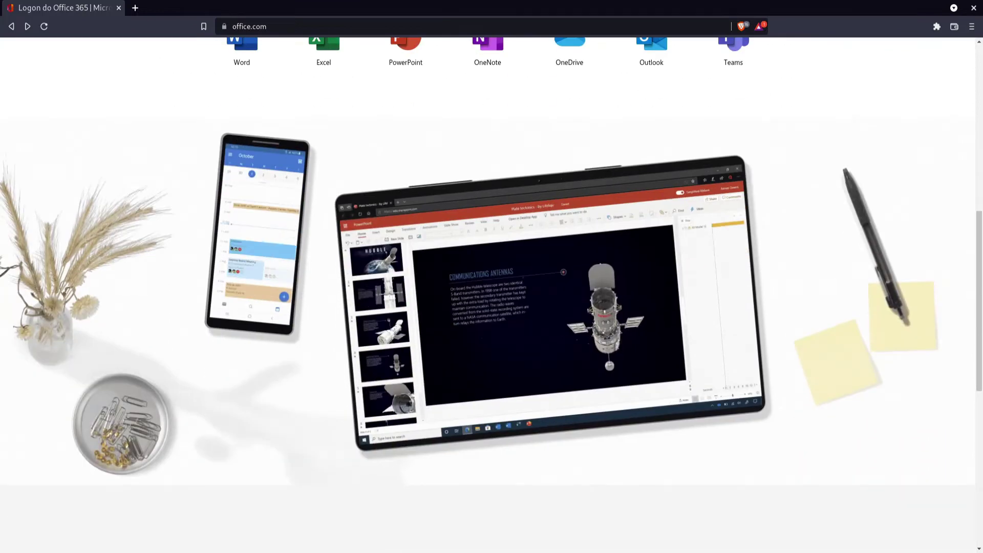
{"action": "scroll", "coordinate": [491, 295], "scroll_direction": "down", "scroll_amount": 4}
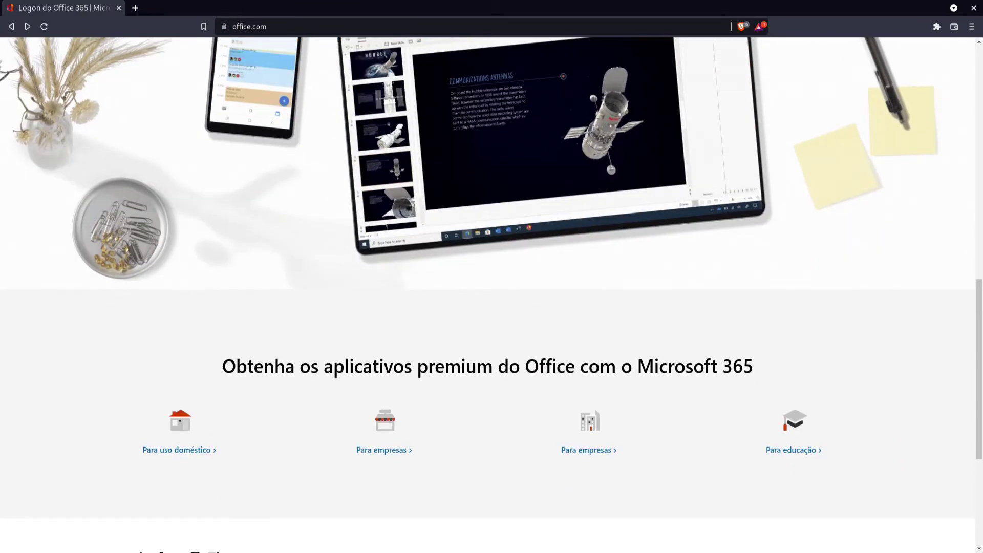
{"action": "scroll", "coordinate": [492, 295], "scroll_direction": "up", "scroll_amount": 5}
{"action": "scroll", "coordinate": [492, 295], "scroll_direction": "up", "scroll_amount": 3}
{"action": "scroll", "coordinate": [492, 295], "scroll_direction": "up", "scroll_amount": 3}
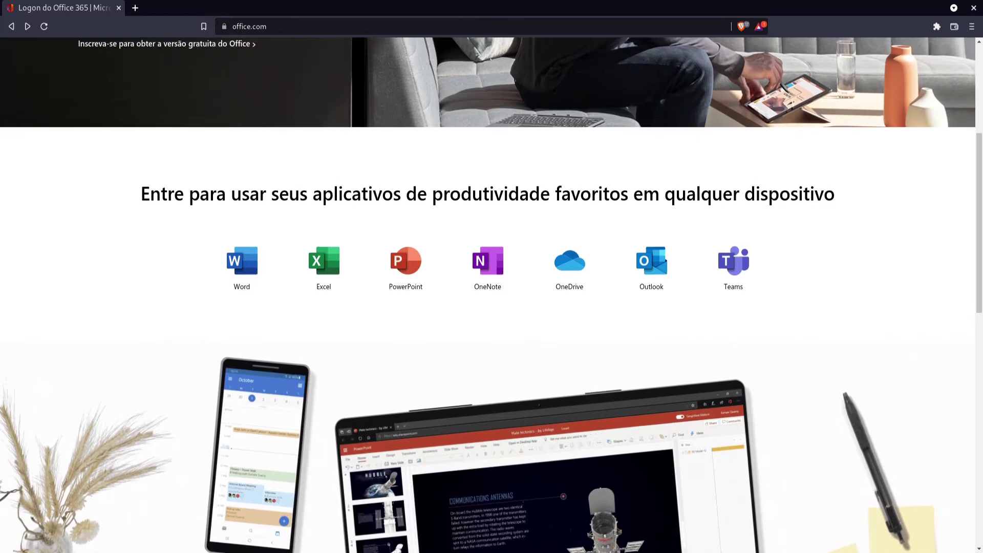
{"action": "scroll", "coordinate": [492, 295], "scroll_direction": "up", "scroll_amount": 3}
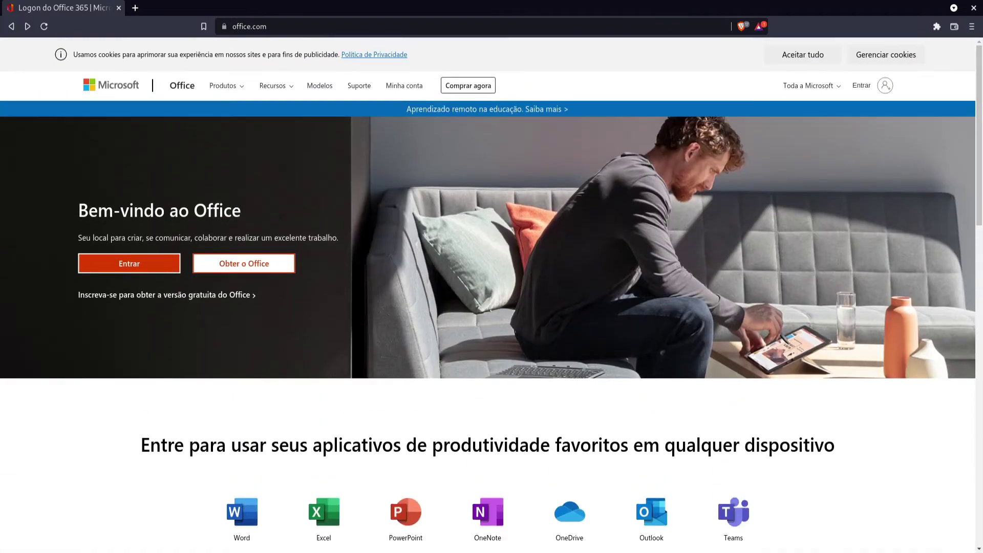
{"action": "left_click", "coordinate": [244, 263]}
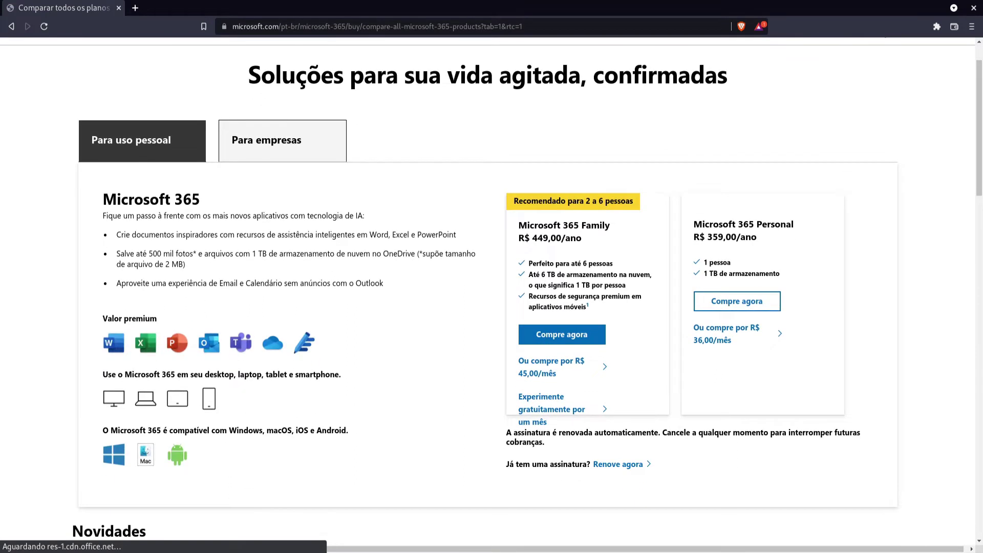
Scroll past Novidades and Segurança to the 'Compare o Microsoft 365 com o Office' table
{"action": "scroll", "coordinate": [491, 291], "scroll_direction": "down", "scroll_amount": 2}
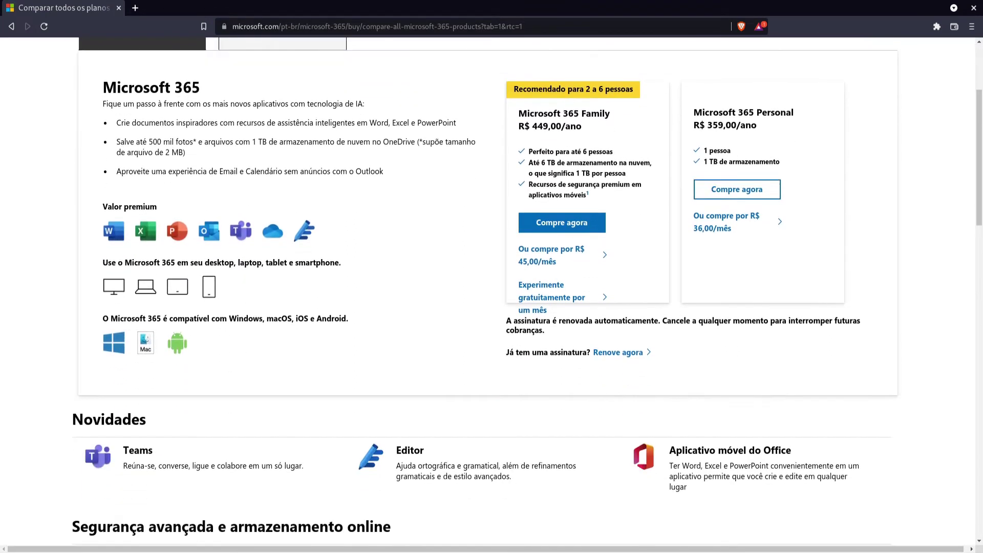
{"action": "scroll", "coordinate": [492, 291], "scroll_direction": "down", "scroll_amount": 1}
{"action": "scroll", "coordinate": [491, 290], "scroll_direction": "down", "scroll_amount": 2}
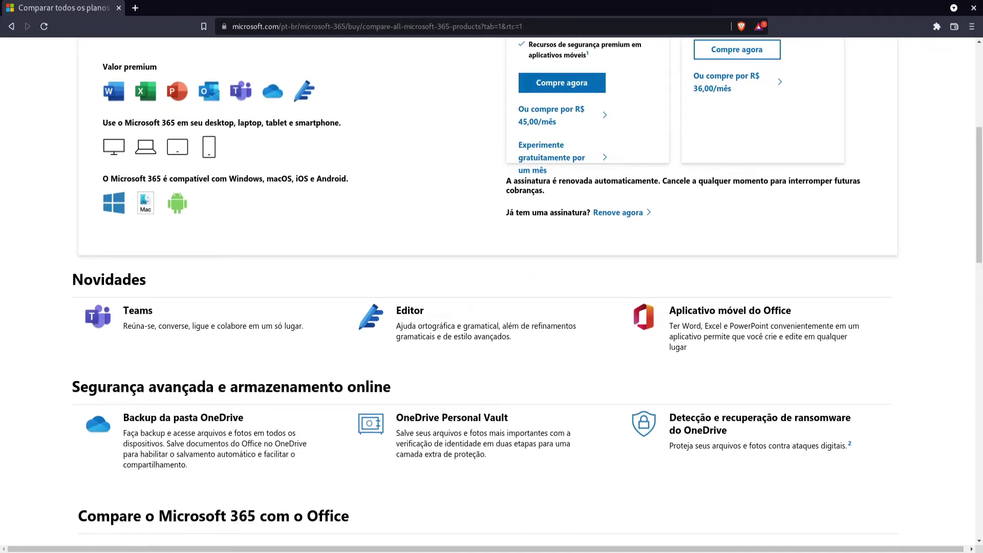
{"action": "scroll", "coordinate": [491, 291], "scroll_direction": "down", "scroll_amount": 3}
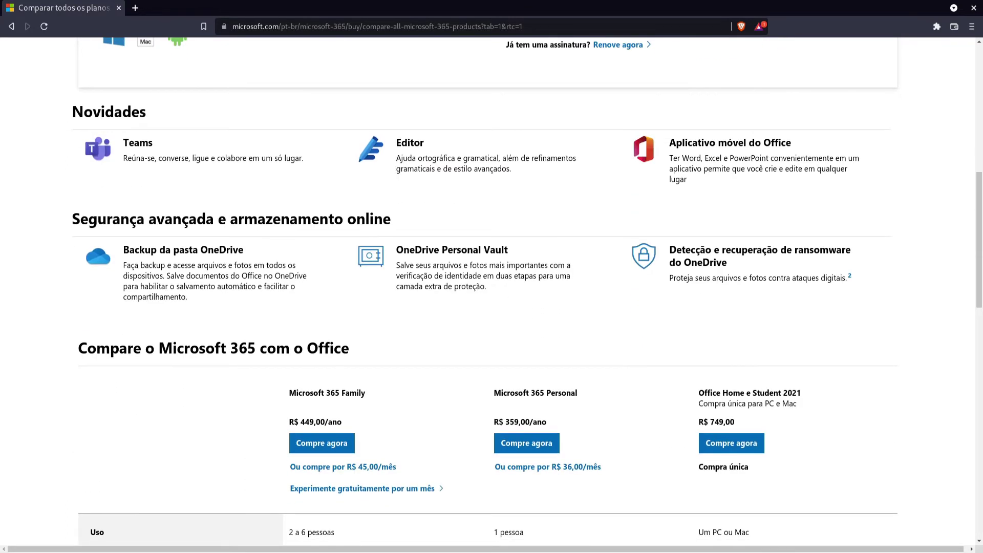
{"action": "scroll", "coordinate": [492, 290], "scroll_direction": "down", "scroll_amount": 2}
{"action": "scroll", "coordinate": [492, 290], "scroll_direction": "down", "scroll_amount": 2}
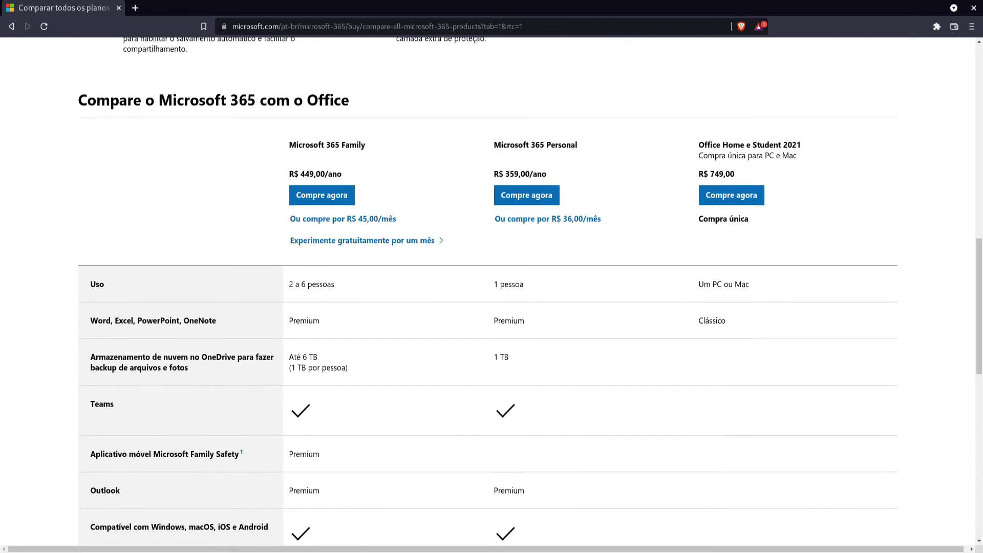
{"action": "scroll", "coordinate": [491, 291], "scroll_direction": "down", "scroll_amount": 1}
{"action": "scroll", "coordinate": [491, 290], "scroll_direction": "down", "scroll_amount": 1}
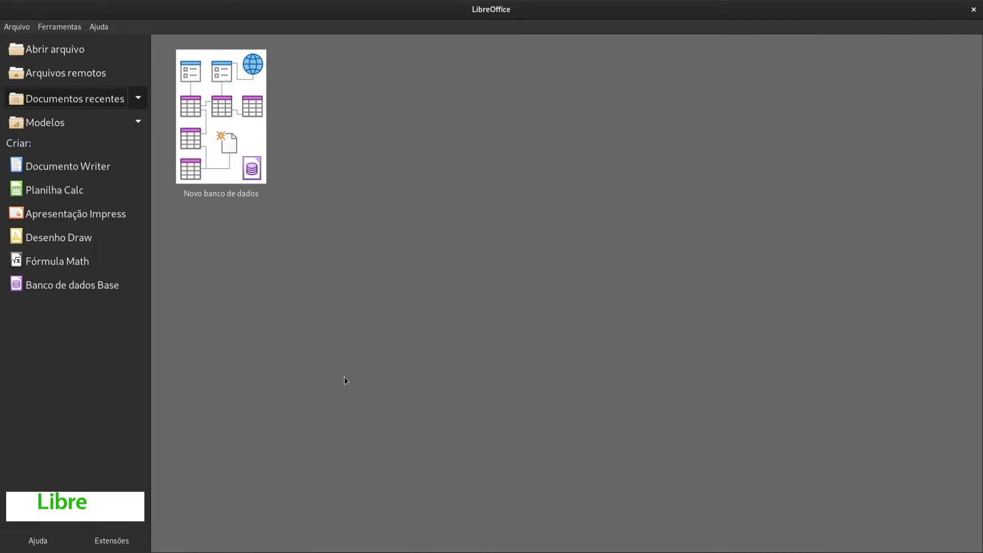
Create a new Writer document and type 'Olá! Dá like =)' on the first line
{"action": "left_click", "coordinate": [117, 164]}
{"action": "type", "text": "Olá! Dá like "}
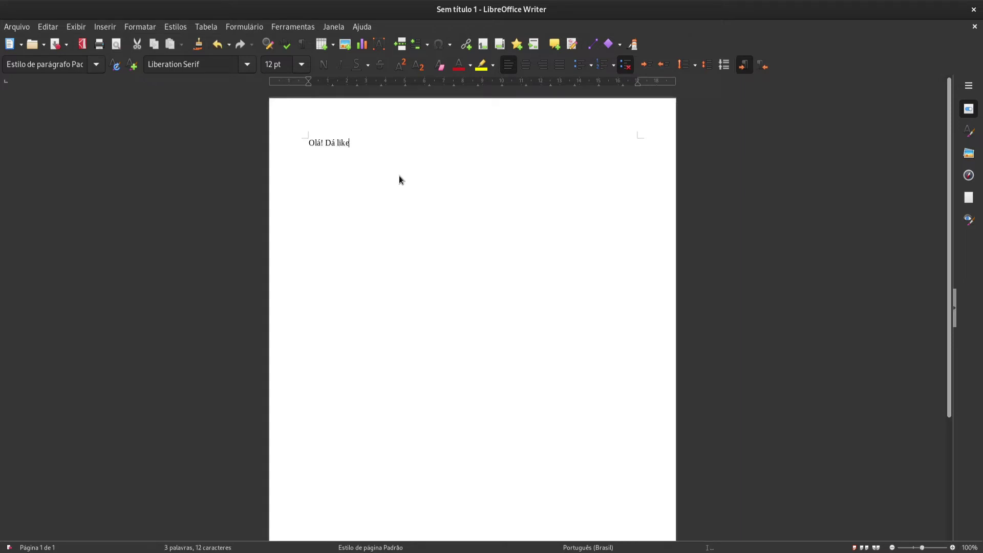
{"action": "type", "text": "=)"}
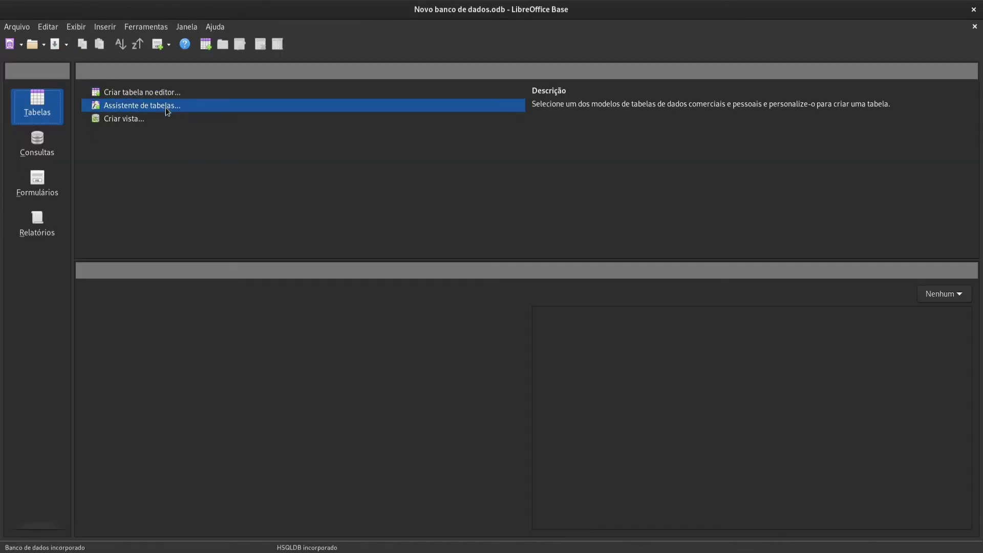
Launch the Base Table Wizard, then draw a circle with a square beneath it in Draw
{"action": "left_click", "coordinate": [165, 108]}
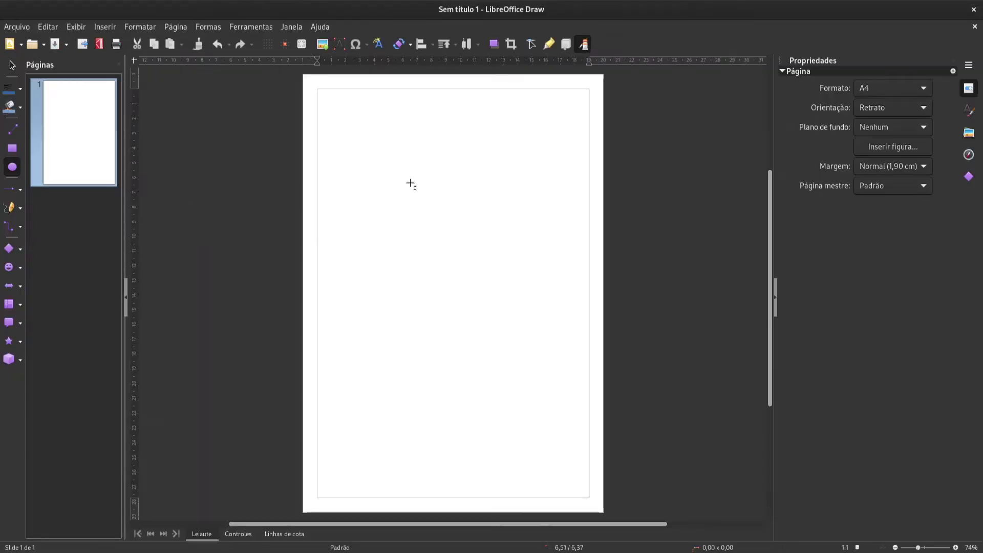
{"action": "mouse_move", "coordinate": [409, 185]}
{"action": "left_mouse_down"}
{"action": "mouse_move", "coordinate": [520, 295]}
{"action": "mouse_move", "coordinate": [457, 236]}
{"action": "mouse_move", "coordinate": [479, 236]}
{"action": "left_mouse_up"}
{"action": "left_click", "coordinate": [13, 148]}
{"action": "left_click_drag", "start_coordinate": [339, 254], "coordinate": [478, 405]}
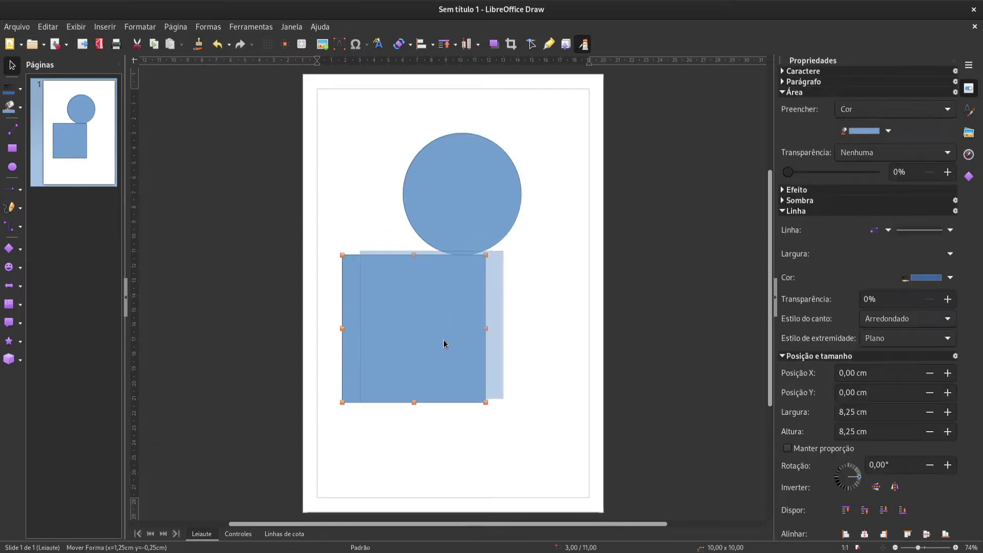
{"action": "left_click_drag", "start_coordinate": [443, 340], "coordinate": [460, 336]}
{"action": "key", "text": "Escape"}
Draw an arrow line under the square, then insert a Math fraction reading a+b over a
{"action": "left_click", "coordinate": [11, 193]}
{"action": "mouse_move", "coordinate": [333, 446]}
{"action": "left_mouse_down"}
{"action": "mouse_move", "coordinate": [446, 456]}
{"action": "mouse_move", "coordinate": [520, 447]}
{"action": "left_mouse_up"}
{"action": "key", "text": "Escape"}
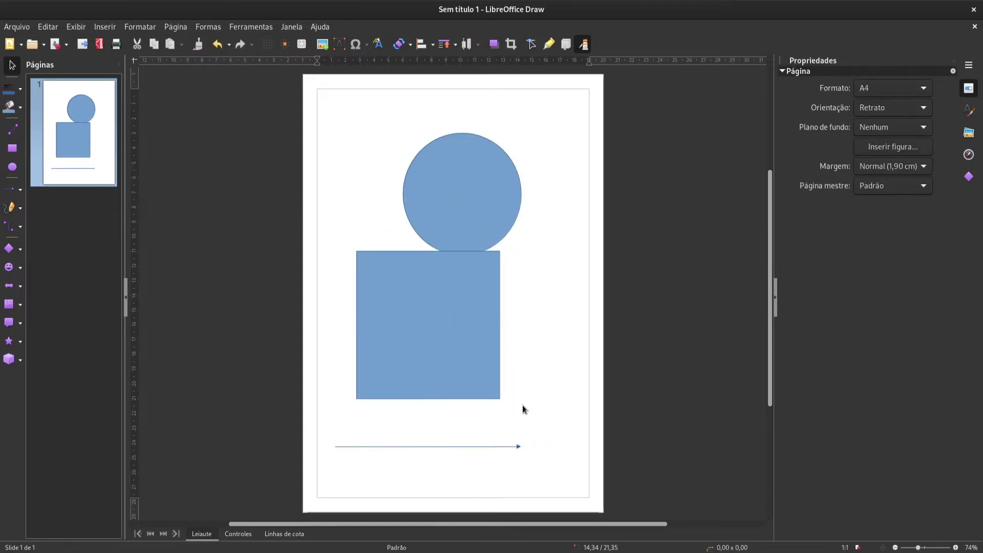
{"action": "left_click", "coordinate": [61, 152]}
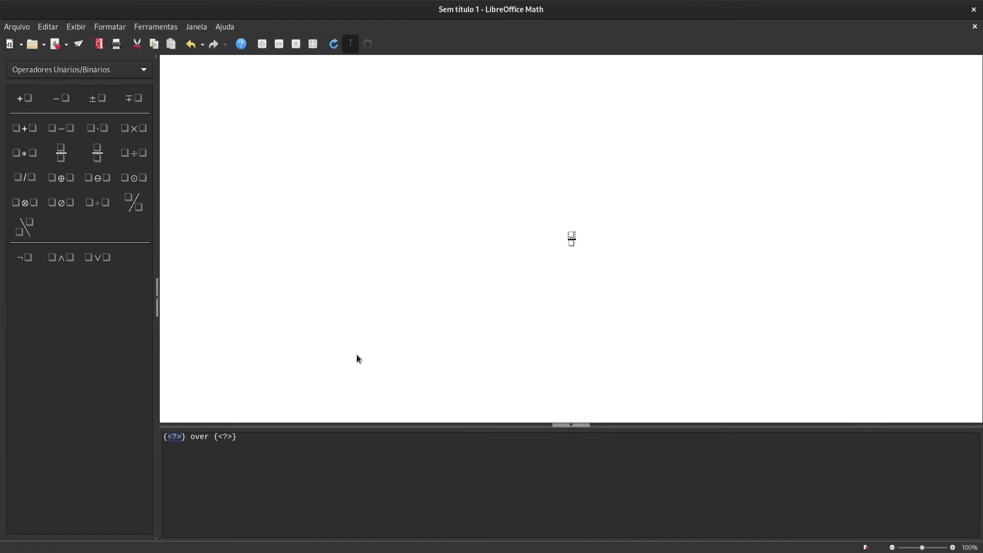
{"action": "type", "text": "a+ba"}
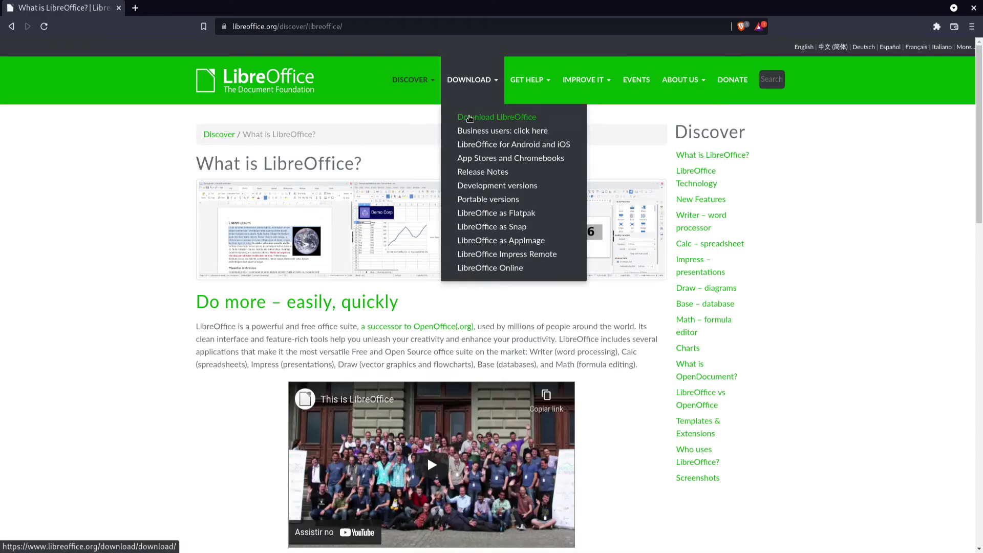
Open the Download LibreOffice page and scroll through it
{"action": "left_click", "coordinate": [469, 118]}
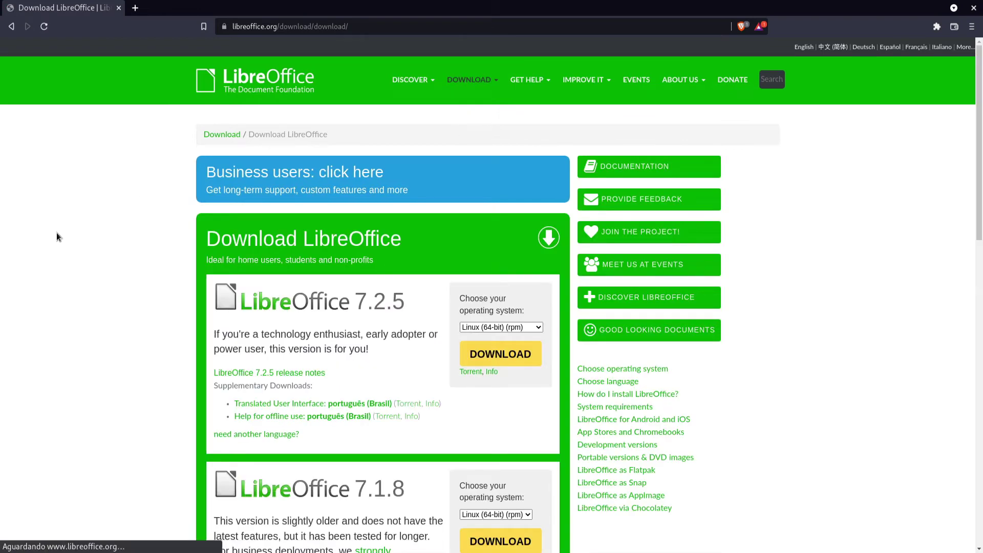
{"action": "scroll", "coordinate": [66, 261], "scroll_direction": "down", "scroll_amount": 1}
{"action": "scroll", "coordinate": [69, 263], "scroll_direction": "down", "scroll_amount": 3}
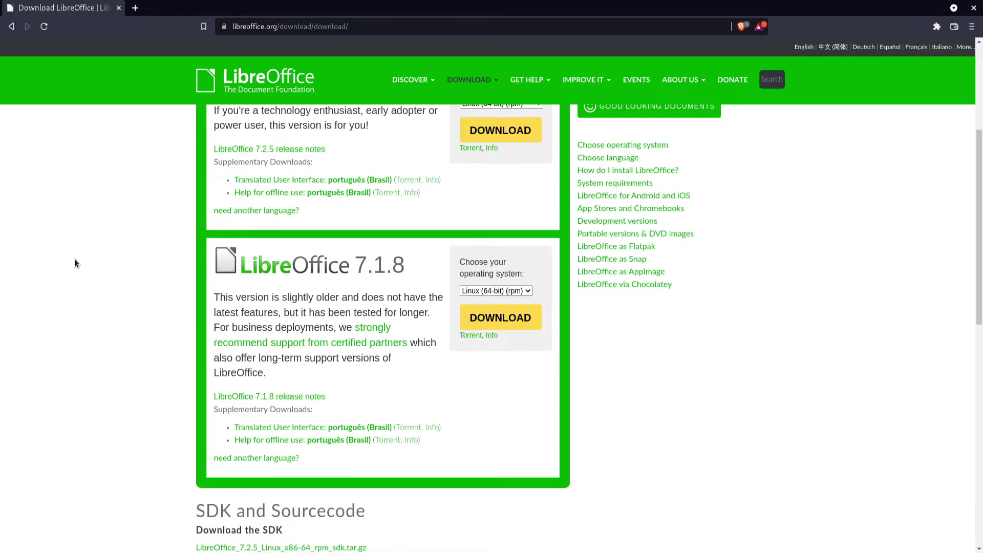
{"action": "scroll", "coordinate": [75, 259], "scroll_direction": "down", "scroll_amount": 4}
{"action": "scroll", "coordinate": [78, 256], "scroll_direction": "down", "scroll_amount": 1}
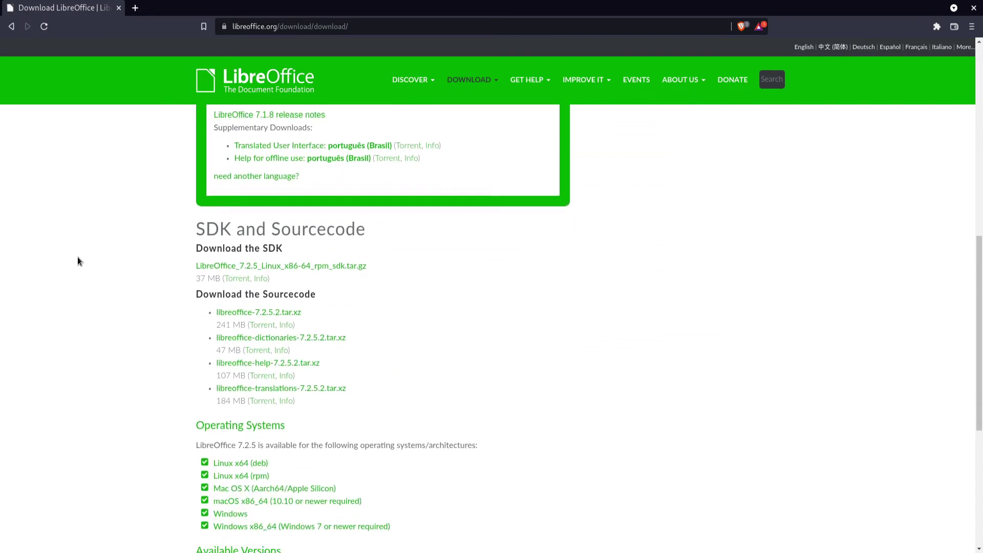
{"action": "scroll", "coordinate": [78, 256], "scroll_direction": "down", "scroll_amount": 3}
{"action": "scroll", "coordinate": [123, 352], "scroll_direction": "down", "scroll_amount": 3}
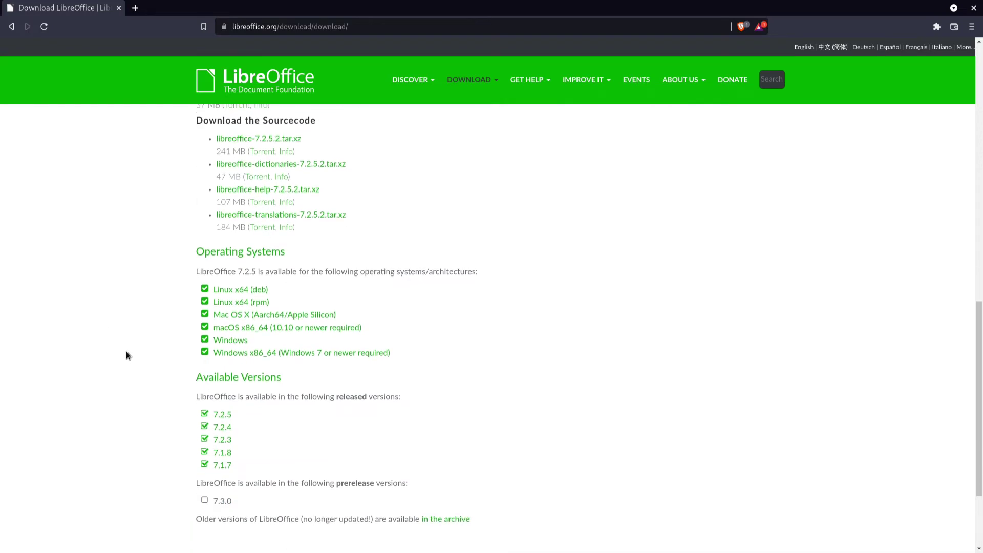
{"action": "scroll", "coordinate": [134, 344], "scroll_direction": "up", "scroll_amount": 7}
{"action": "scroll", "coordinate": [137, 348], "scroll_direction": "up", "scroll_amount": 2}
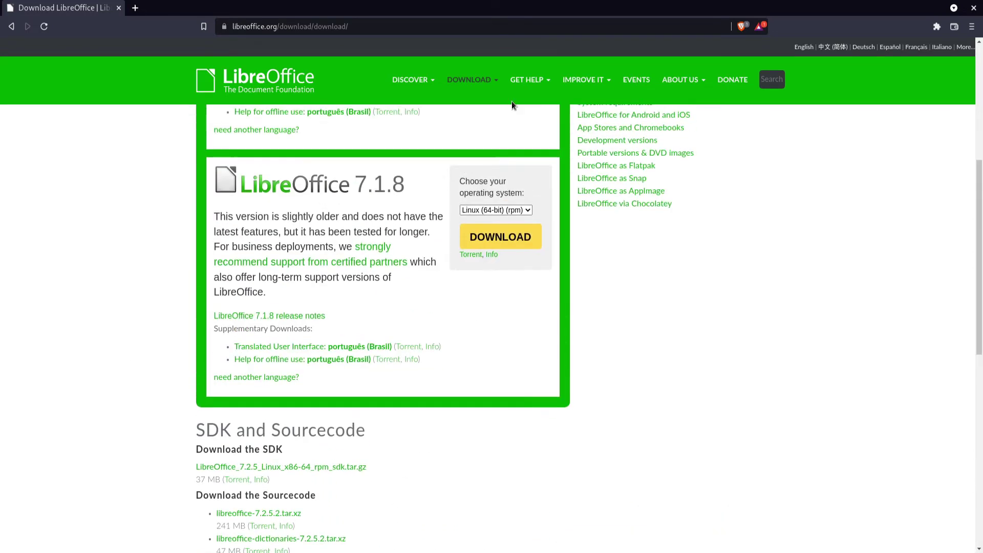
Go to LibreOffice Online from the DOWNLOAD menu and scroll to its unsupported-version notice
{"action": "left_click", "coordinate": [467, 81]}
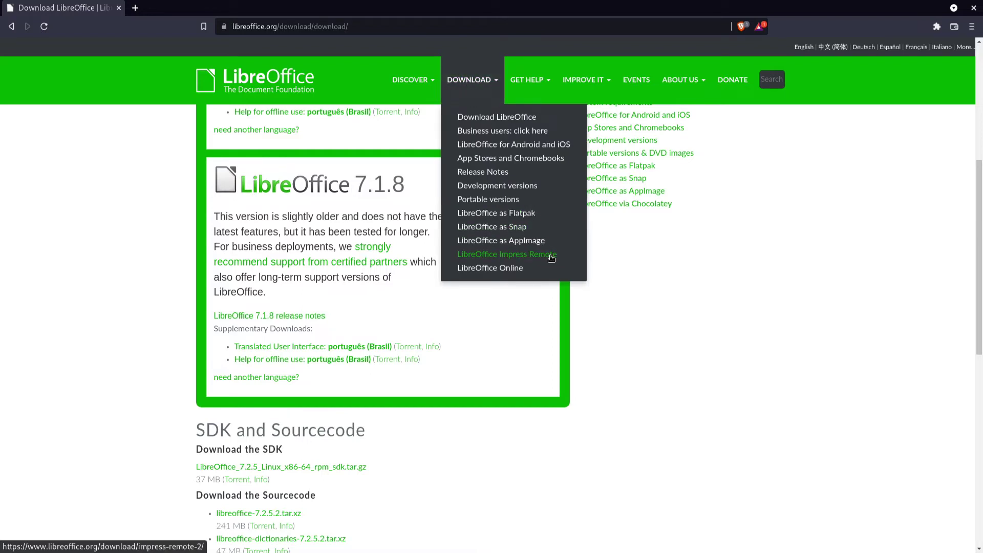
{"action": "left_click", "coordinate": [500, 269]}
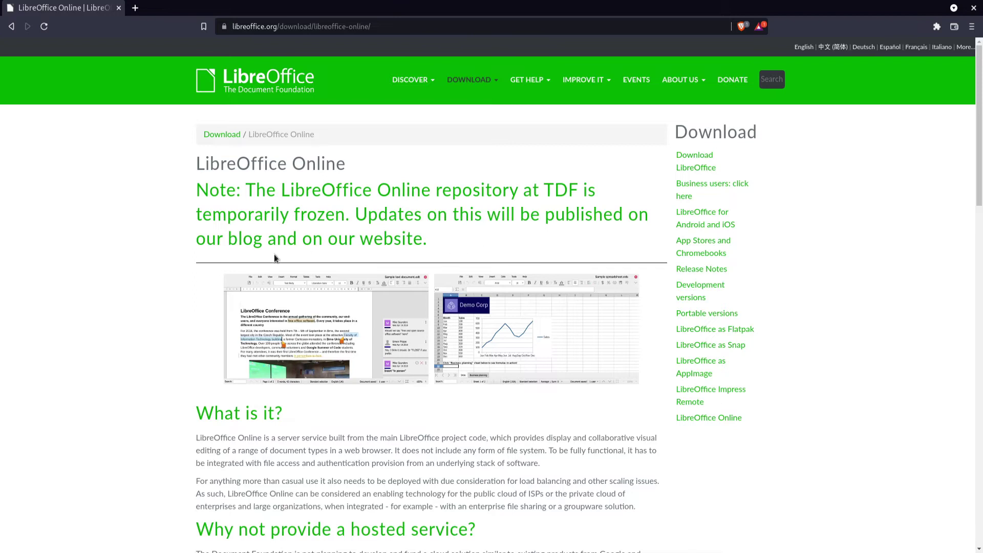
{"action": "scroll", "coordinate": [275, 256], "scroll_direction": "down", "scroll_amount": 4}
{"action": "scroll", "coordinate": [238, 290], "scroll_direction": "down", "scroll_amount": 5}
{"action": "scroll", "coordinate": [247, 308], "scroll_direction": "down", "scroll_amount": 3}
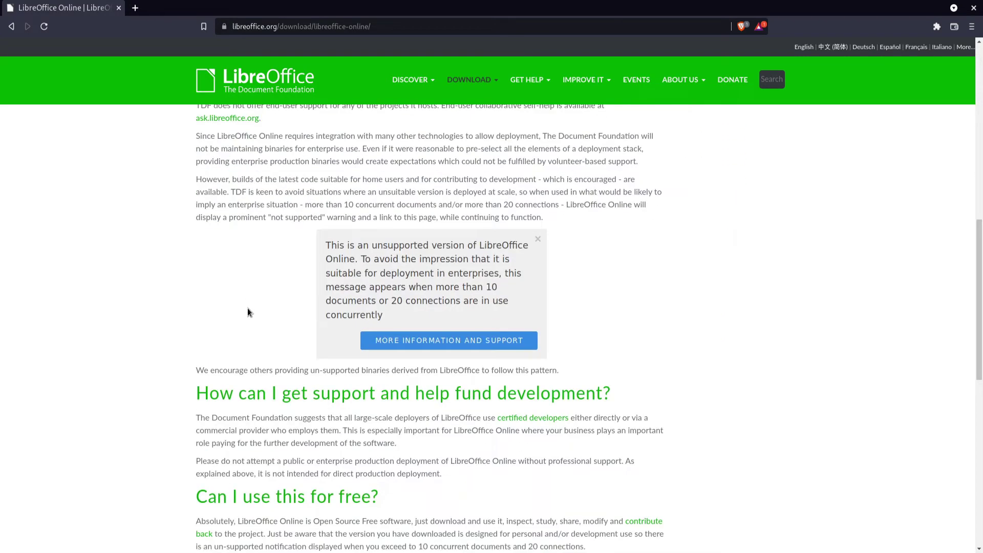
{"action": "scroll", "coordinate": [250, 308], "scroll_direction": "down", "scroll_amount": 2}
{"action": "scroll", "coordinate": [250, 308], "scroll_direction": "down", "scroll_amount": 1}
{"action": "scroll", "coordinate": [250, 310], "scroll_direction": "down", "scroll_amount": 1}
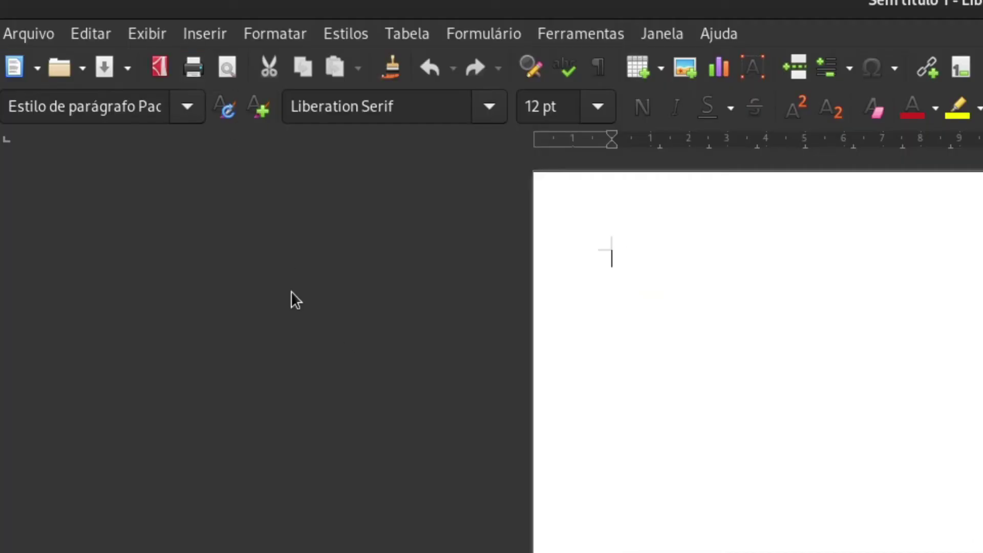
Choose the Em abas layout under Exibir > Interface do usuário and apply it to Writer
{"action": "left_click", "coordinate": [146, 35]}
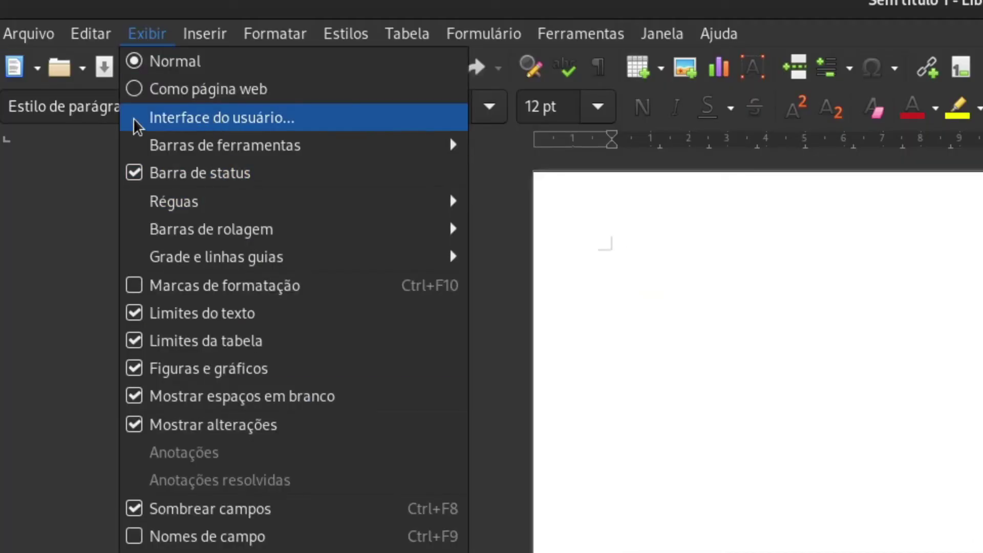
{"action": "left_click", "coordinate": [190, 126]}
{"action": "left_click", "coordinate": [211, 272]}
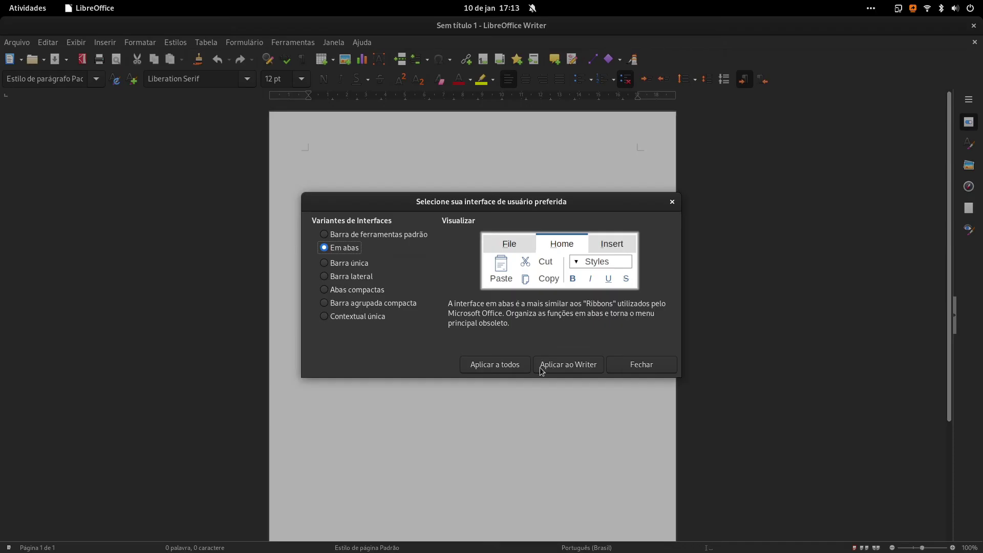
{"action": "left_click", "coordinate": [552, 364]}
{"action": "left_click", "coordinate": [624, 365]}
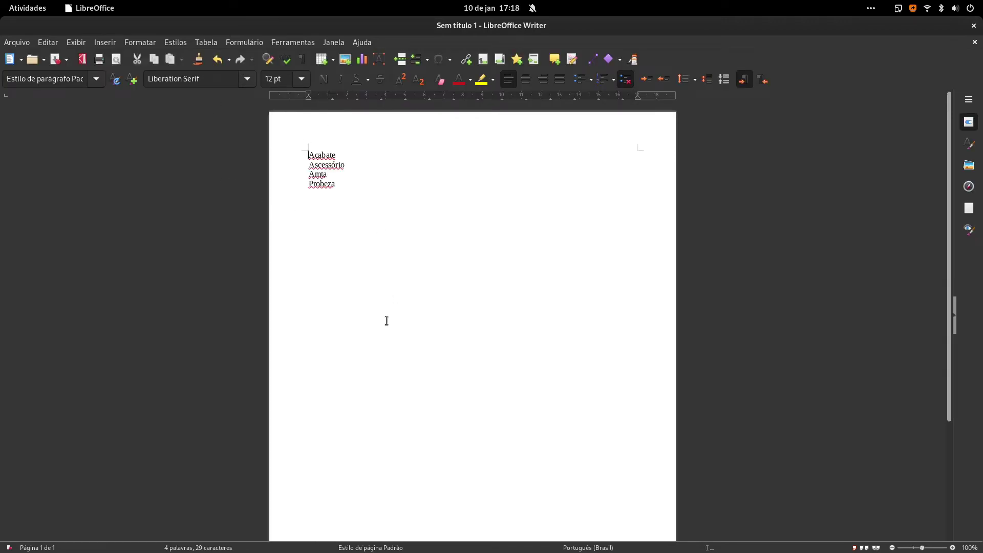
Run Ortografia, correcting the words to Abacate, Acessório, Anta and Pobreza
{"action": "left_click", "coordinate": [293, 42]}
{"action": "left_click", "coordinate": [289, 56]}
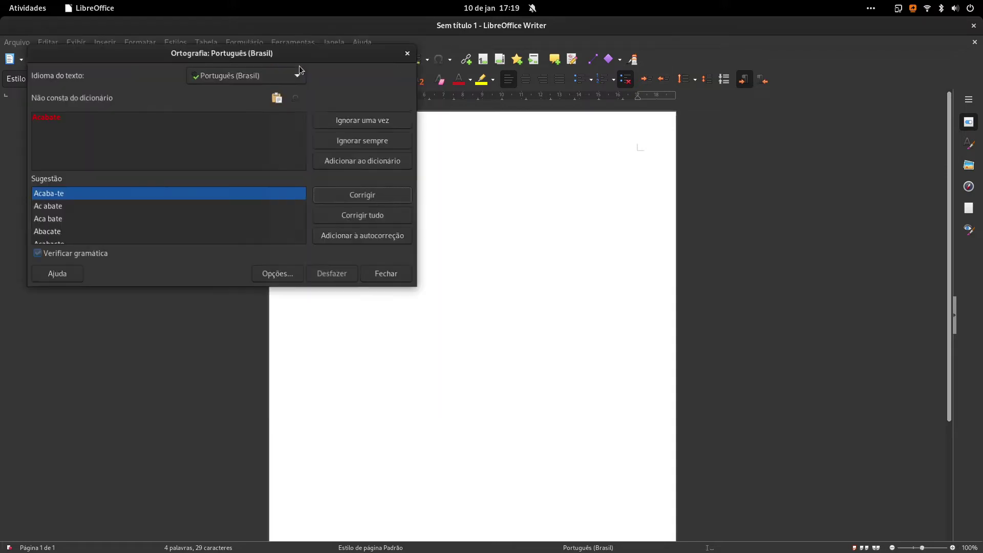
{"action": "scroll", "coordinate": [54, 214], "scroll_direction": "down", "scroll_amount": 1}
{"action": "left_click", "coordinate": [292, 219]}
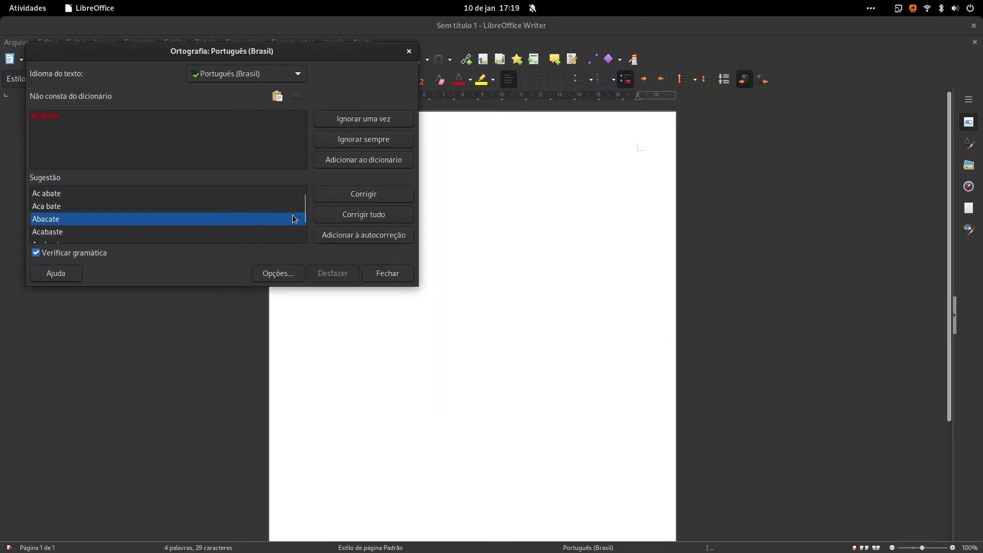
{"action": "left_click", "coordinate": [353, 220]}
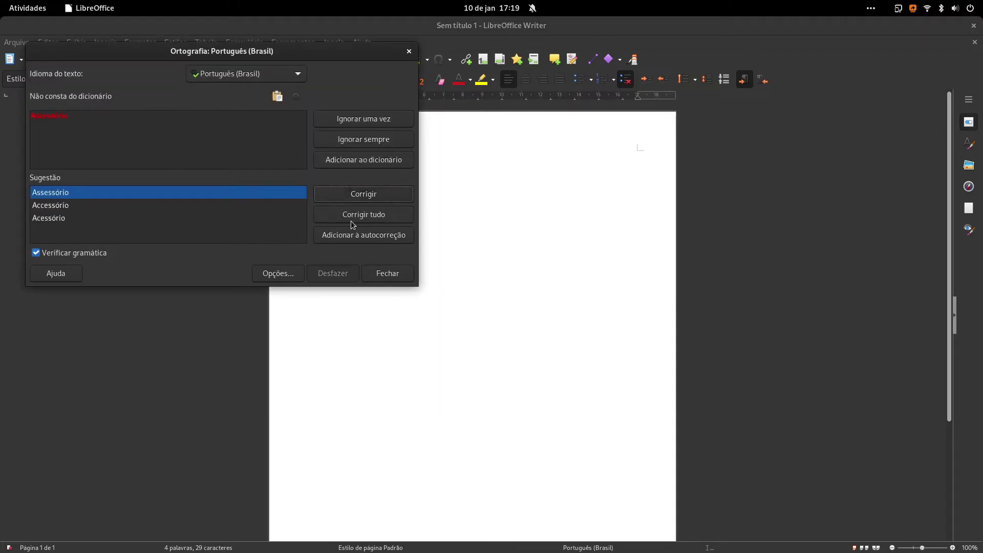
{"action": "left_click", "coordinate": [69, 217]}
{"action": "left_click", "coordinate": [373, 195]}
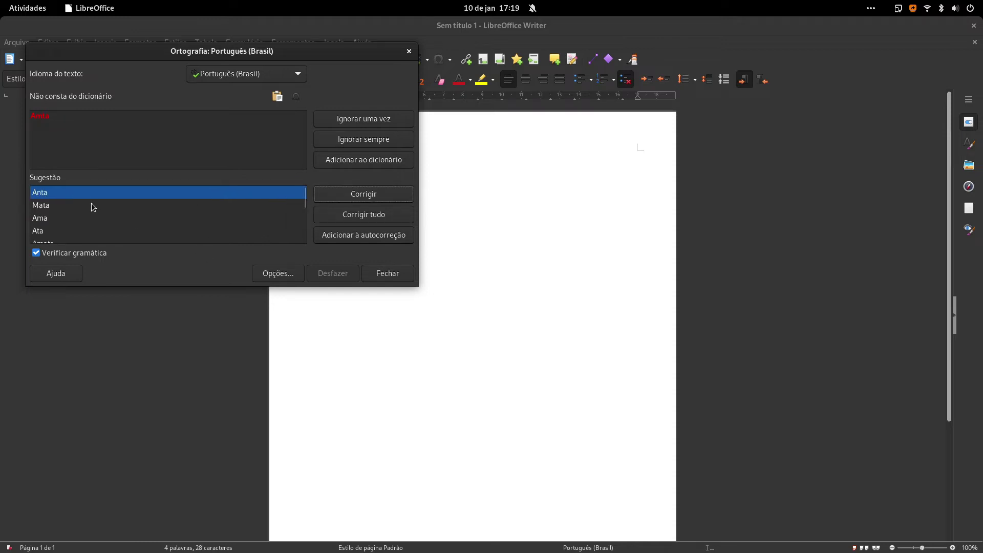
{"action": "left_click", "coordinate": [382, 193]}
{"action": "left_click", "coordinate": [57, 205]}
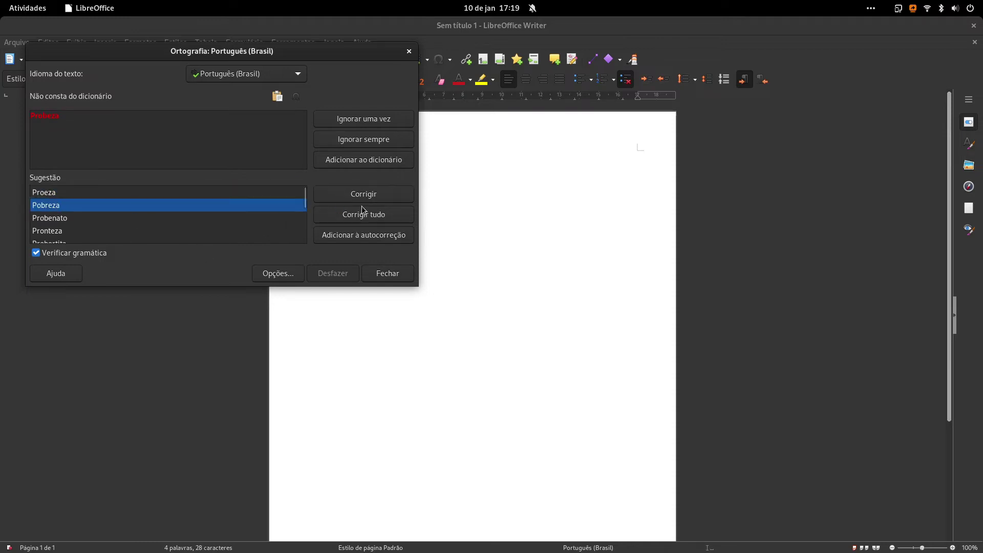
{"action": "left_click", "coordinate": [364, 194]}
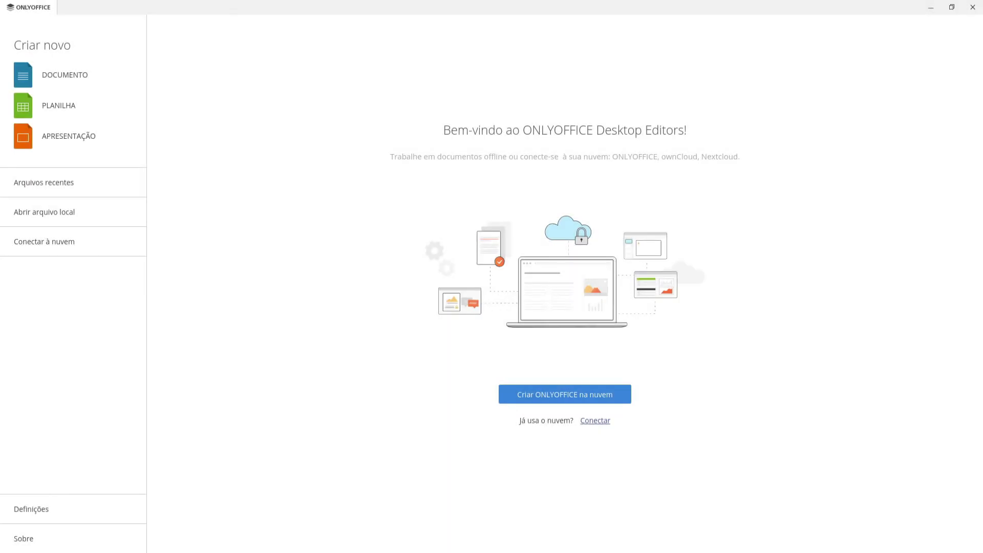
Create a new blank document, Documento1.docx, from Criar novo
{"action": "left_click", "coordinate": [24, 78]}
{"action": "type", "text": "Texto para editar!"}
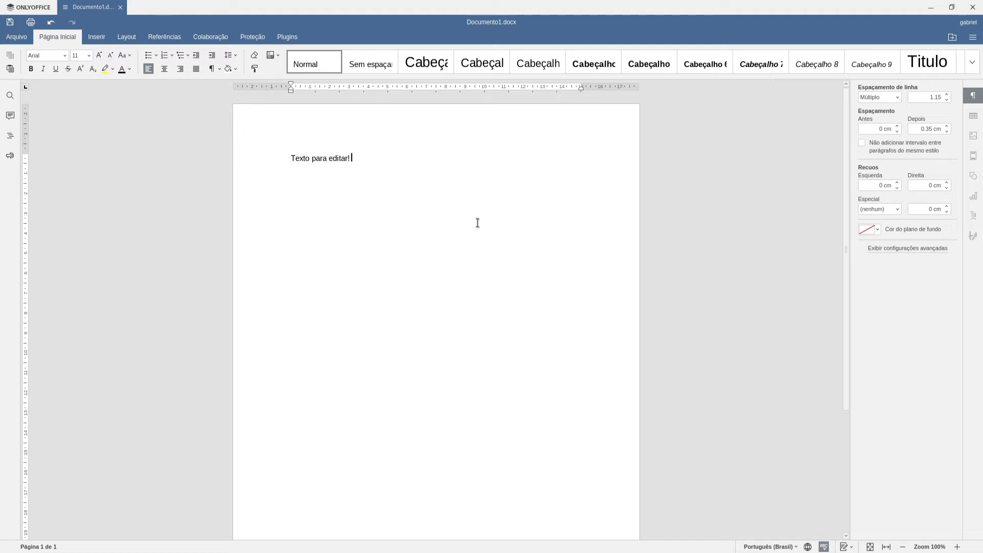
Format the line 'Texto para editar!' at font size 20 in Bebas Neue
{"action": "key", "text": "ctrl+a"}
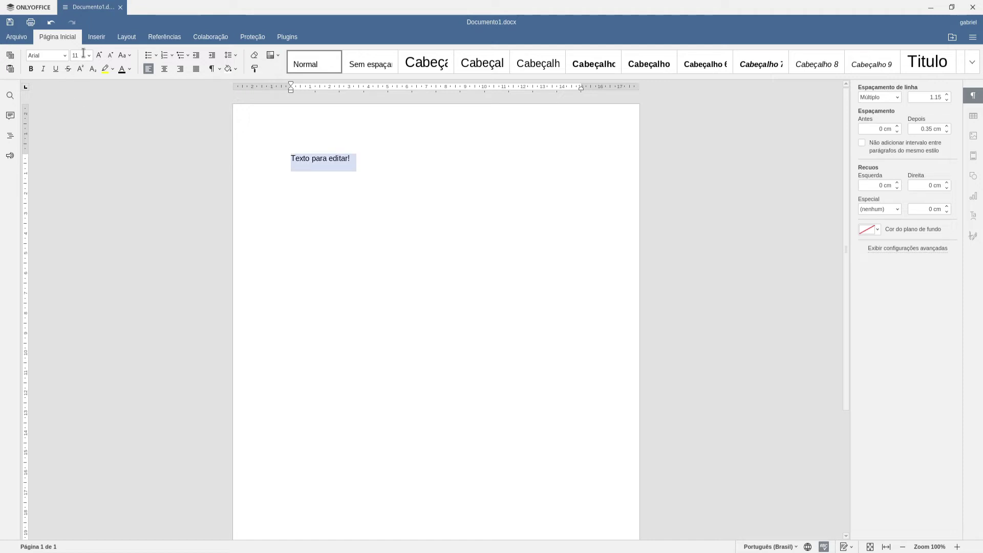
{"action": "left_click", "coordinate": [85, 57]}
{"action": "left_click", "coordinate": [89, 55]}
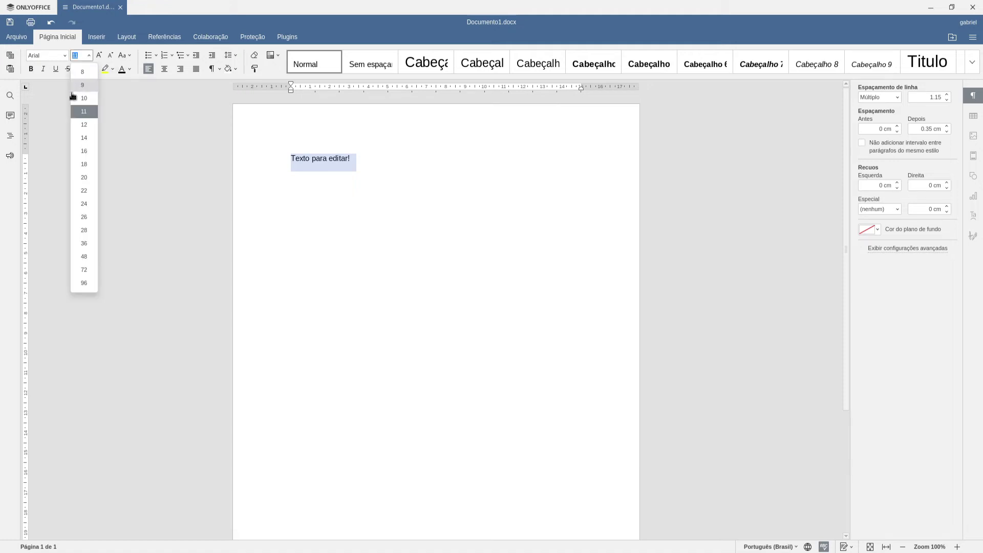
{"action": "left_click", "coordinate": [93, 178]}
{"action": "left_click", "coordinate": [296, 162]}
{"action": "left_click_drag", "start_coordinate": [297, 163], "coordinate": [494, 163]}
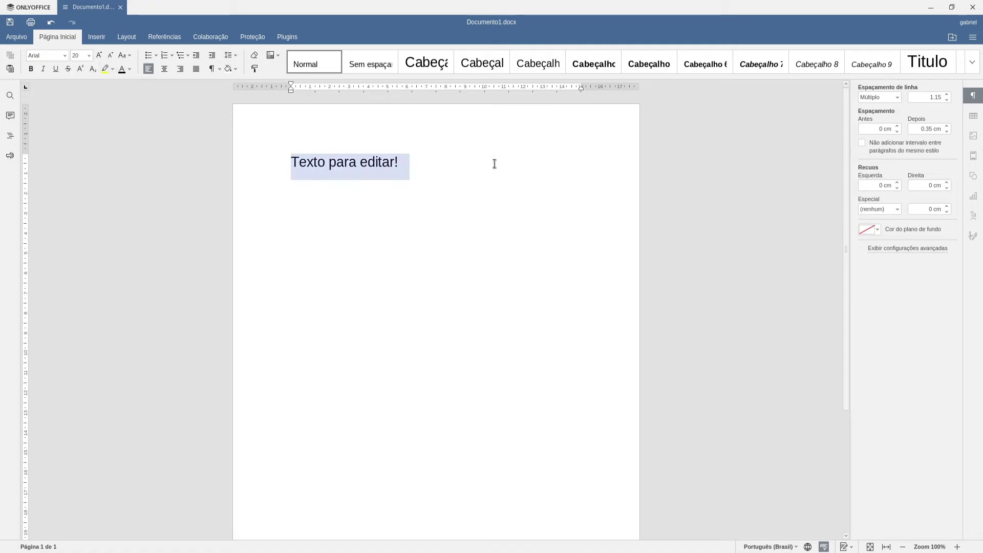
{"action": "left_click", "coordinate": [65, 56]}
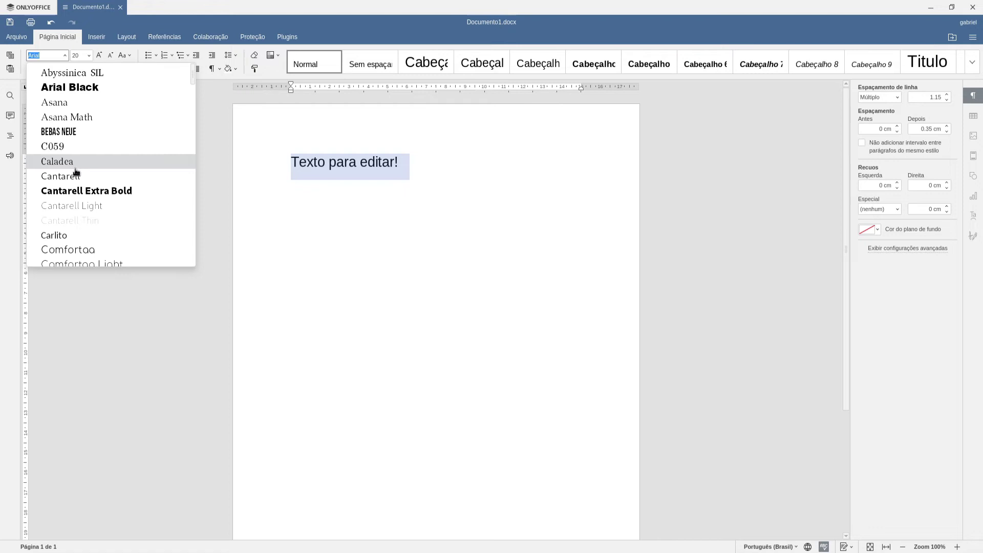
{"action": "left_click", "coordinate": [75, 134]}
{"action": "left_click", "coordinate": [109, 194]}
Make the line bold and try subscript on it, then undo the subscript
{"action": "left_click_drag", "start_coordinate": [279, 154], "coordinate": [450, 196]}
{"action": "left_click", "coordinate": [30, 69]}
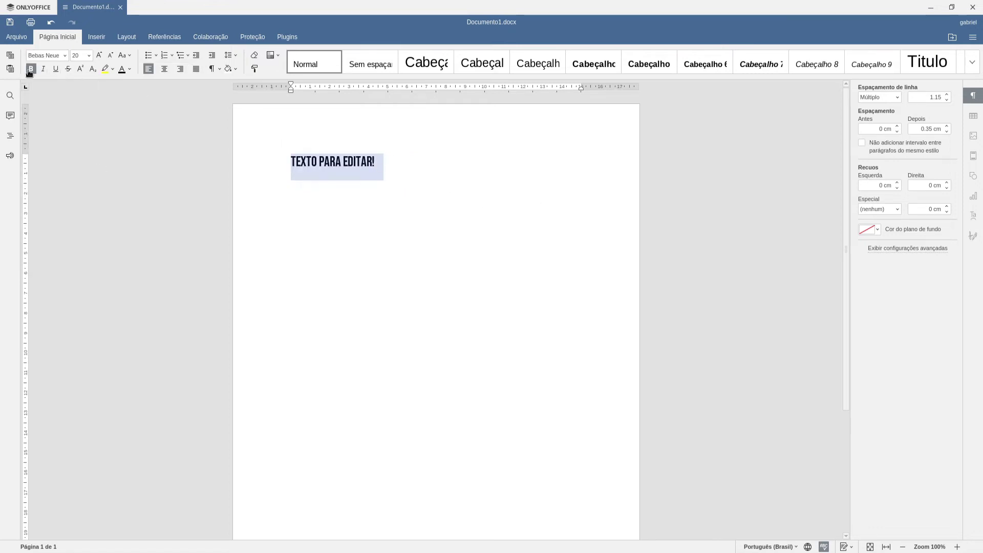
{"action": "left_click", "coordinate": [95, 72]}
{"action": "left_click", "coordinate": [360, 296]}
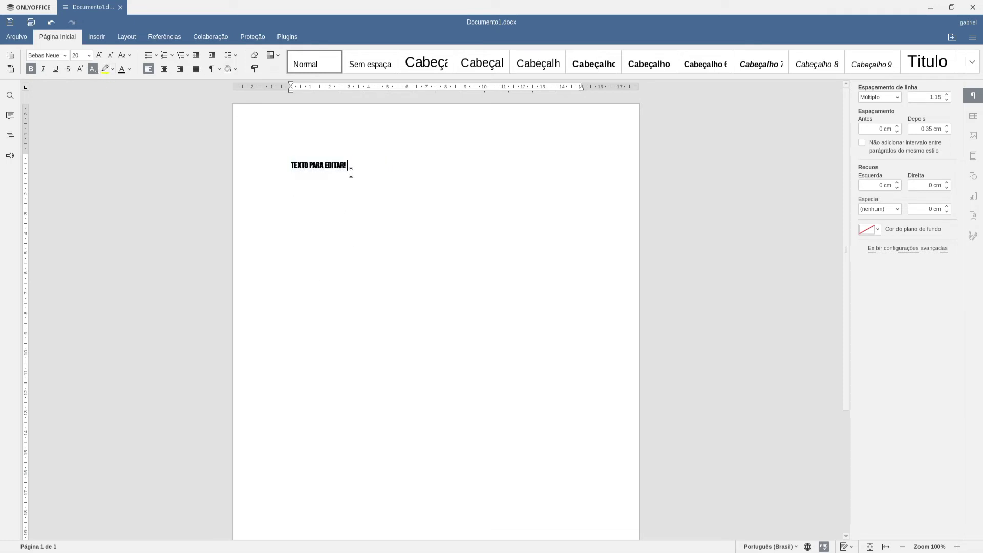
{"action": "key", "text": "ctrl+z"}
{"action": "left_click", "coordinate": [394, 164]}
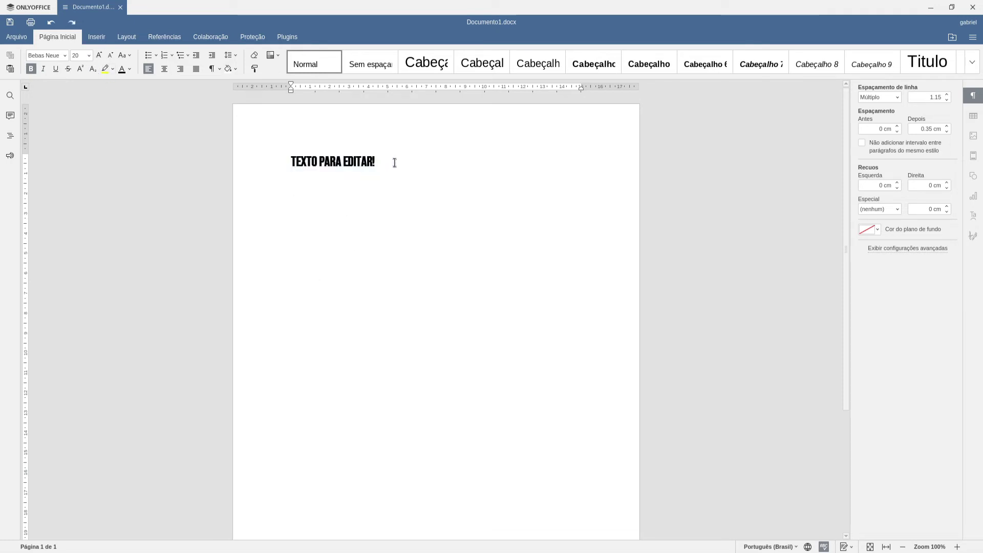
Add a subscript 2 after EDITAR!, then close Documento1
{"action": "left_click", "coordinate": [93, 69]}
{"action": "type", "text": "2"}
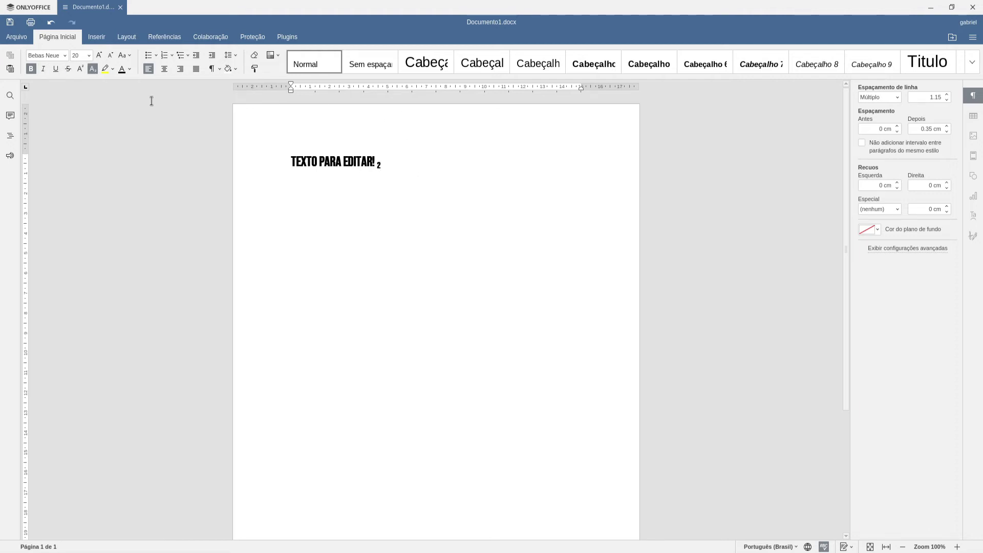
{"action": "left_click", "coordinate": [93, 70]}
{"action": "key", "text": "ctrl+a"}
{"action": "left_click", "coordinate": [114, 158]}
{"action": "left_click", "coordinate": [119, 8]}
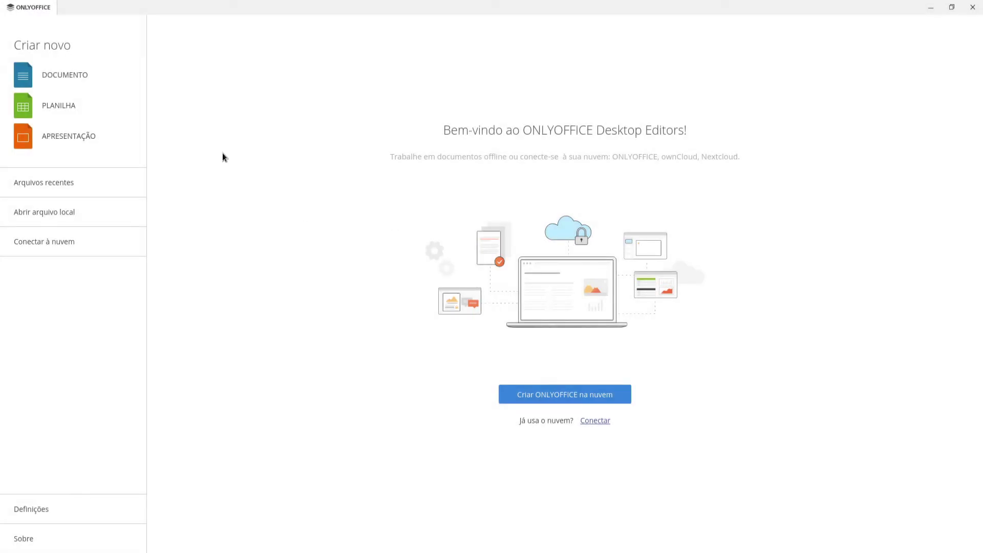
Create a new spreadsheet and start typing =medi in cell B1
{"action": "left_click", "coordinate": [55, 106]}
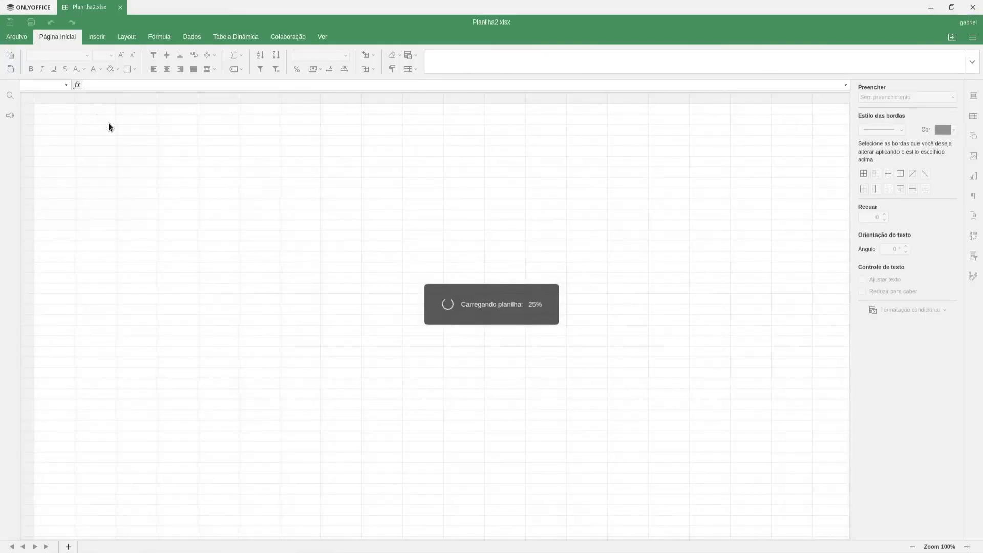
{"action": "left_click", "coordinate": [76, 112]}
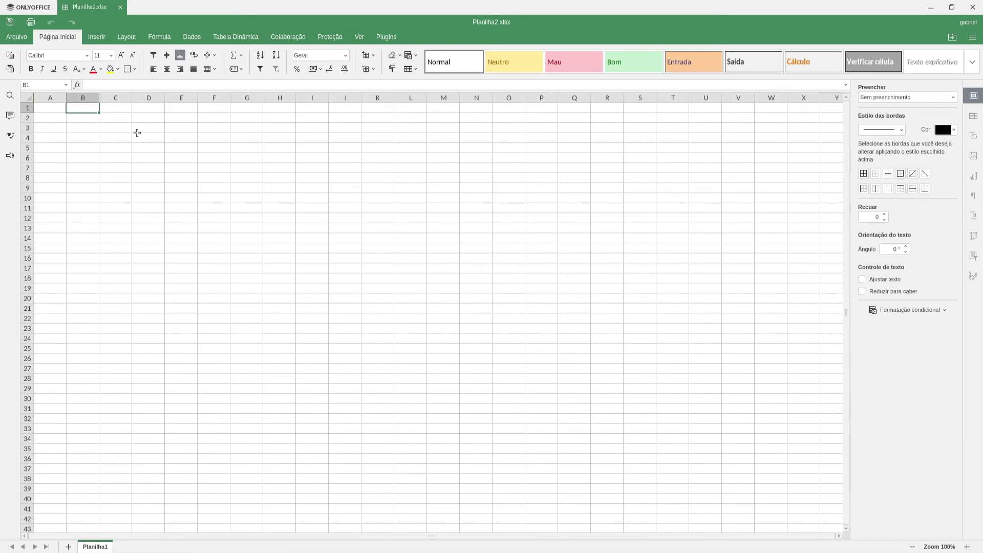
{"action": "type", "text": "=medi"}
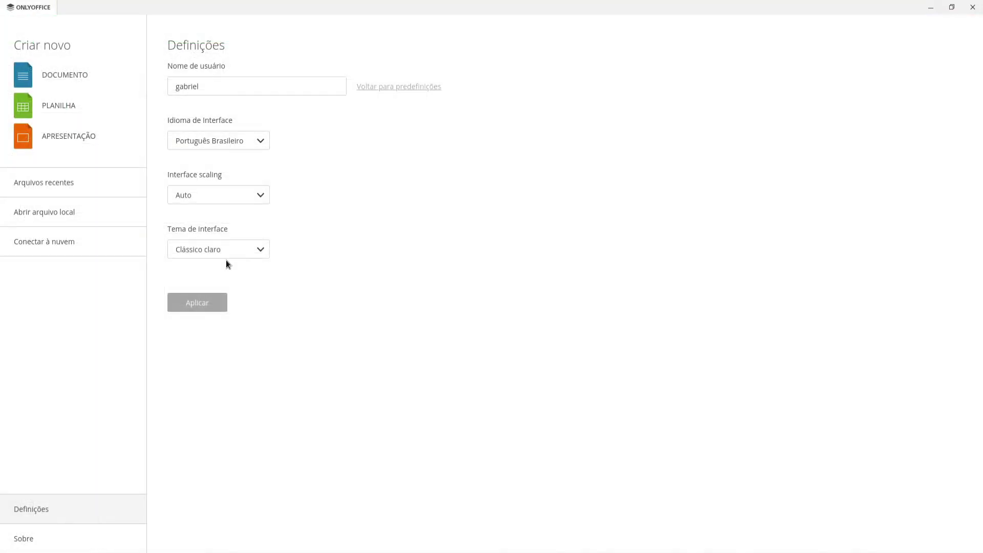
Set the interface theme to Escuro and apply it, then start a new document
{"action": "left_click", "coordinate": [225, 256]}
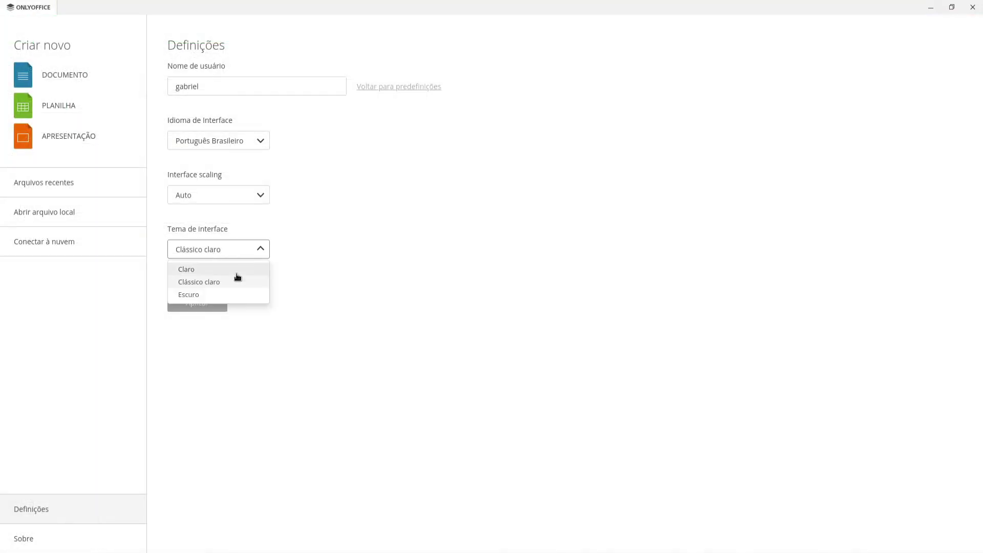
{"action": "left_click", "coordinate": [189, 294]}
{"action": "left_click", "coordinate": [209, 303]}
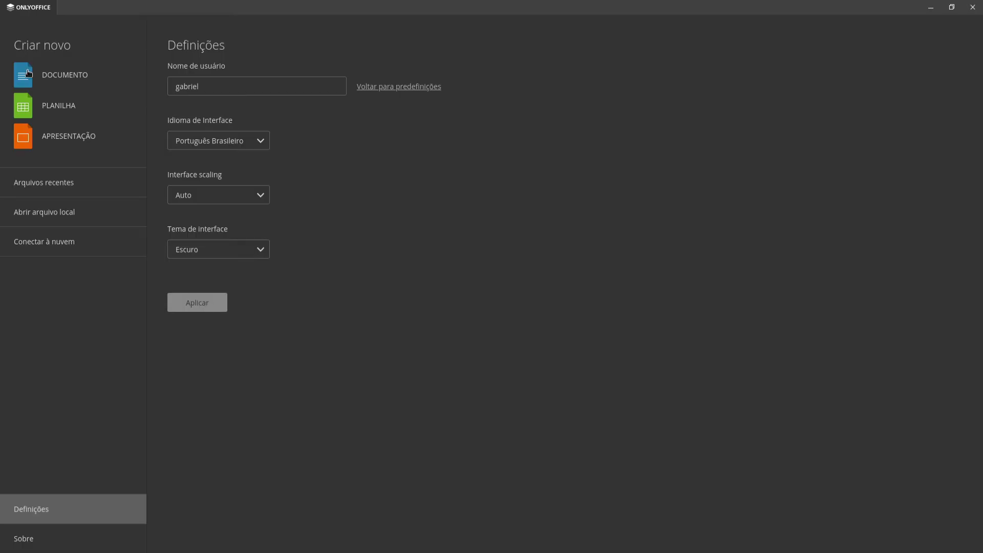
{"action": "left_click", "coordinate": [26, 72]}
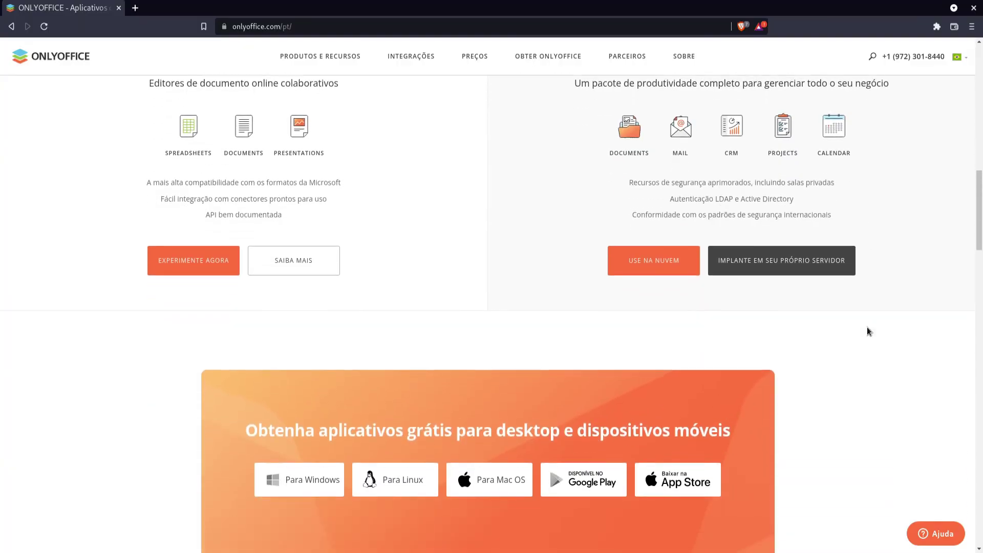
Scroll the ONLYOFFICE home page and open the page comparing ONLYOFFICE editions
{"action": "scroll", "coordinate": [869, 328], "scroll_direction": "down", "scroll_amount": 1}
{"action": "scroll", "coordinate": [869, 327], "scroll_direction": "down", "scroll_amount": 3}
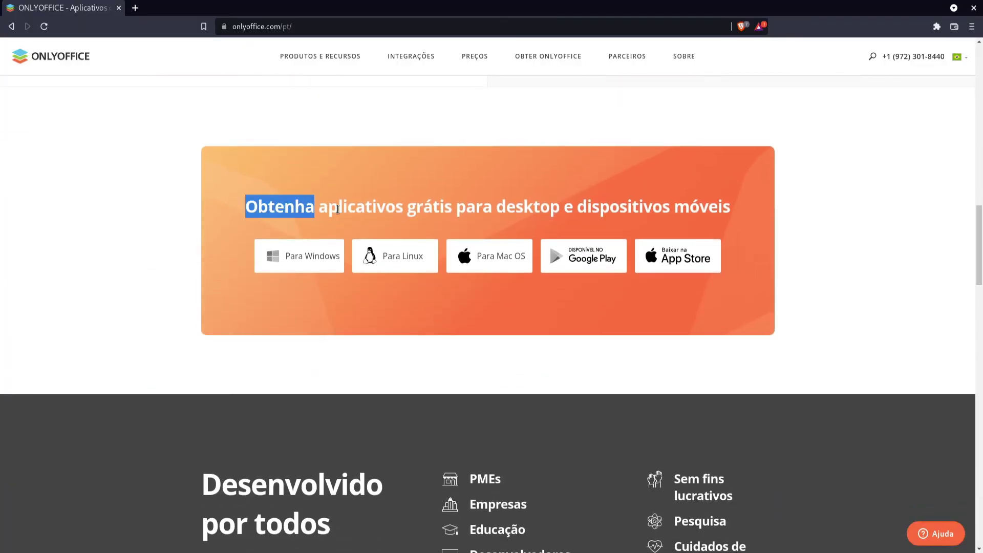
{"action": "left_click_drag", "start_coordinate": [253, 209], "coordinate": [847, 210]}
{"action": "scroll", "coordinate": [870, 307], "scroll_direction": "down", "scroll_amount": 3}
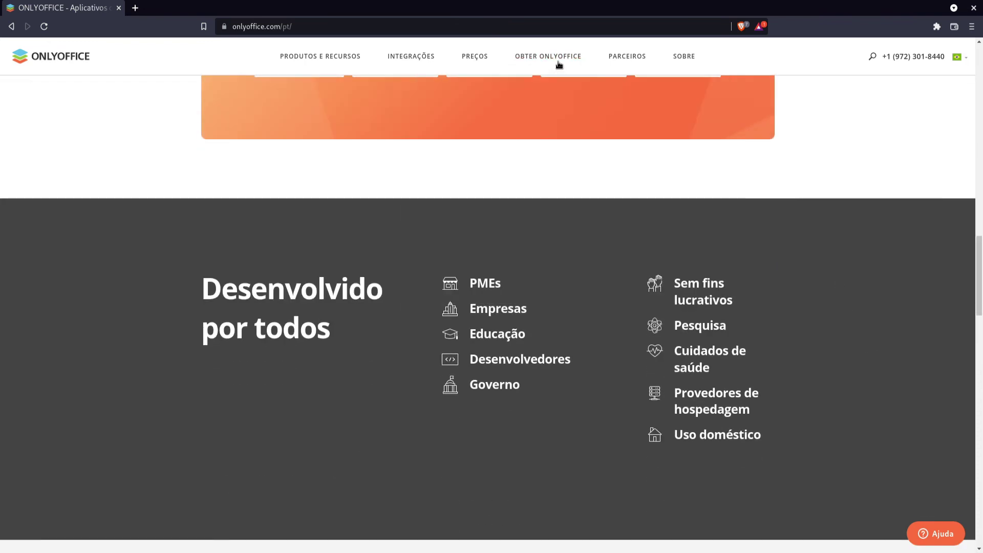
{"action": "mouse_move", "coordinate": [548, 56]}
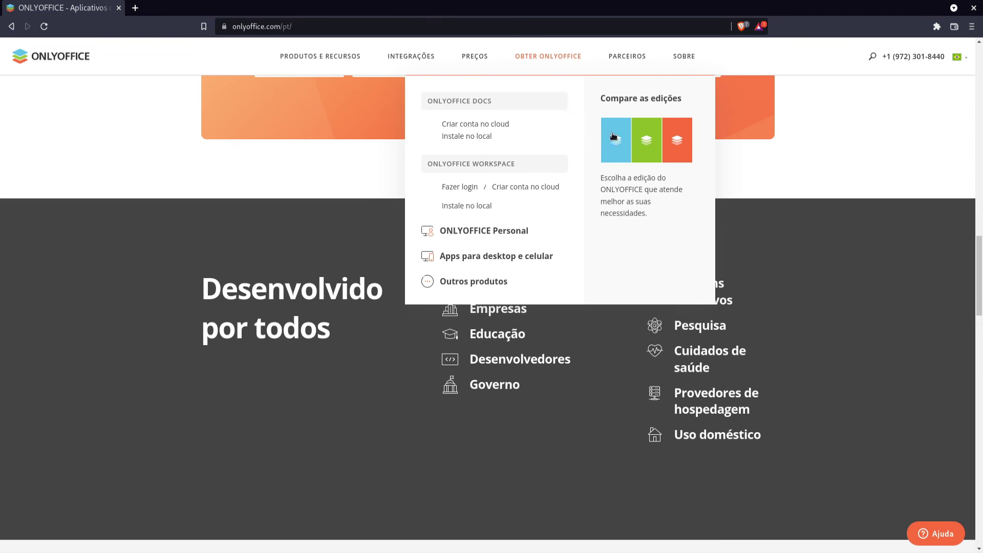
{"action": "left_click", "coordinate": [620, 98]}
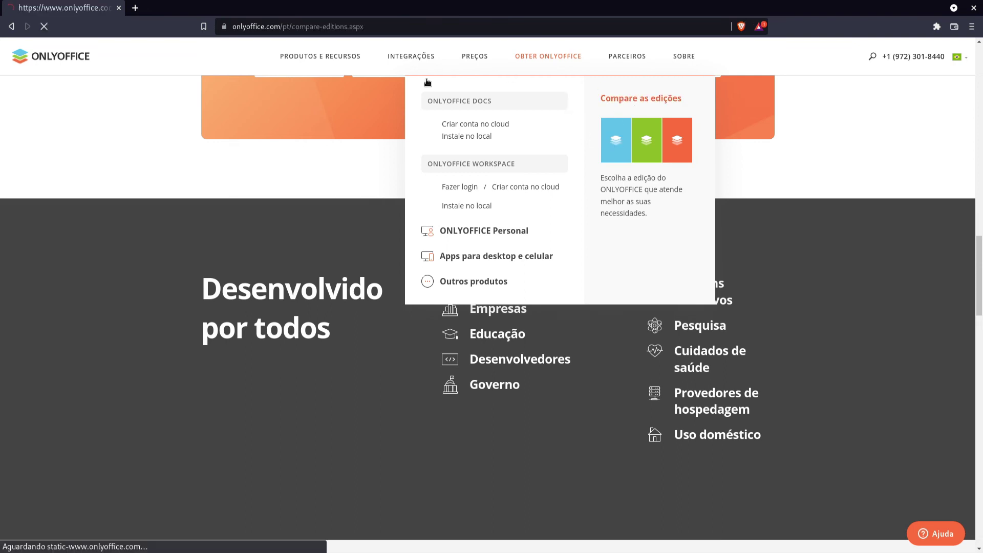
Open the Docs Community download page and browse its Docker, Windows Server, DigitalOcean and Vultr options
{"action": "left_click", "coordinate": [420, 313]}
{"action": "scroll", "coordinate": [193, 441], "scroll_direction": "down", "scroll_amount": 1}
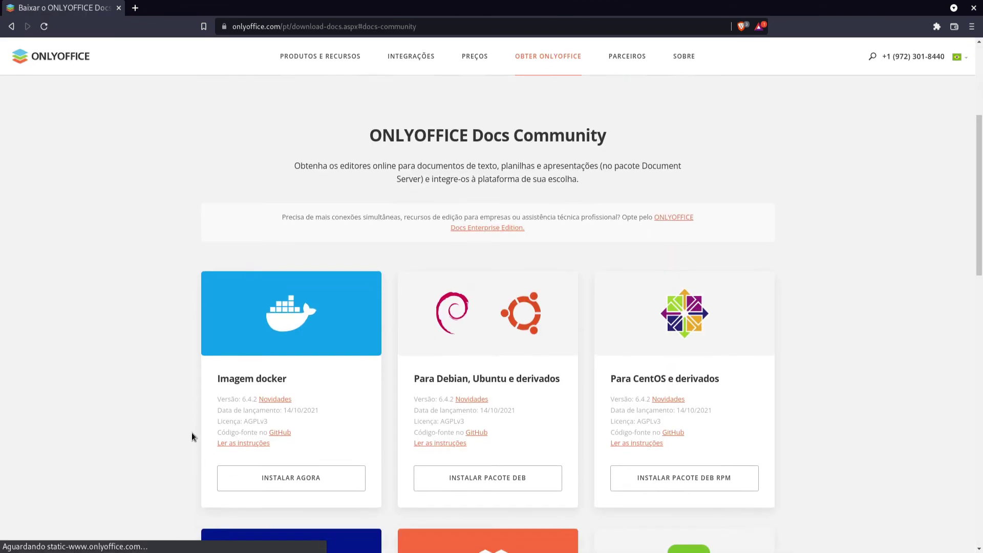
{"action": "scroll", "coordinate": [194, 433], "scroll_direction": "down", "scroll_amount": 3}
{"action": "scroll", "coordinate": [35, 324], "scroll_direction": "down", "scroll_amount": 1}
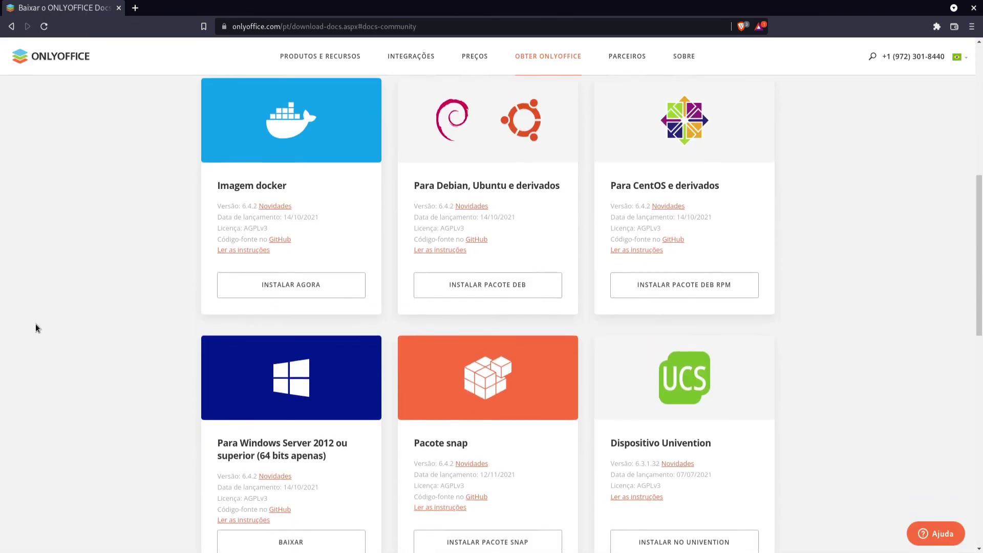
{"action": "scroll", "coordinate": [38, 324], "scroll_direction": "down", "scroll_amount": 3}
{"action": "scroll", "coordinate": [45, 348], "scroll_direction": "down", "scroll_amount": 3}
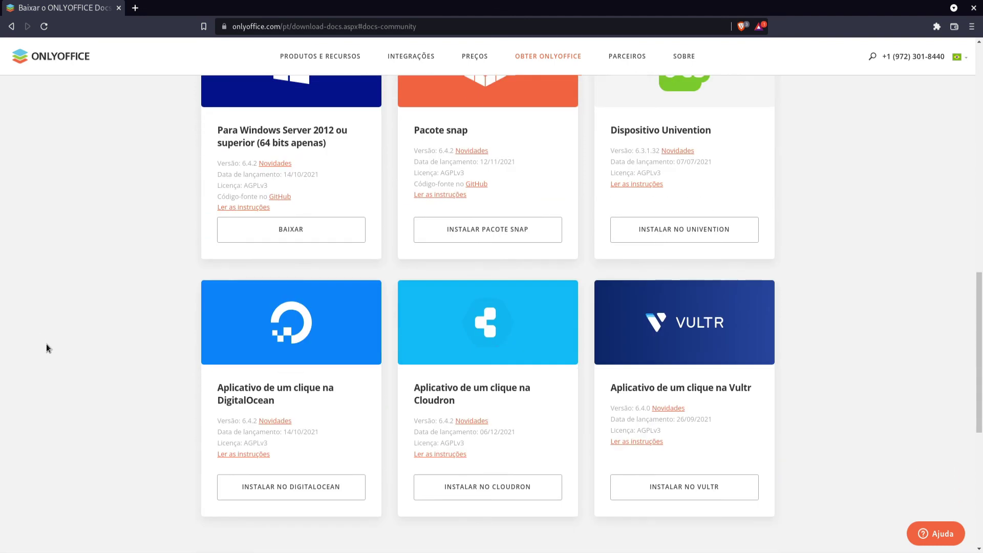
{"action": "scroll", "coordinate": [47, 350], "scroll_direction": "down", "scroll_amount": 3}
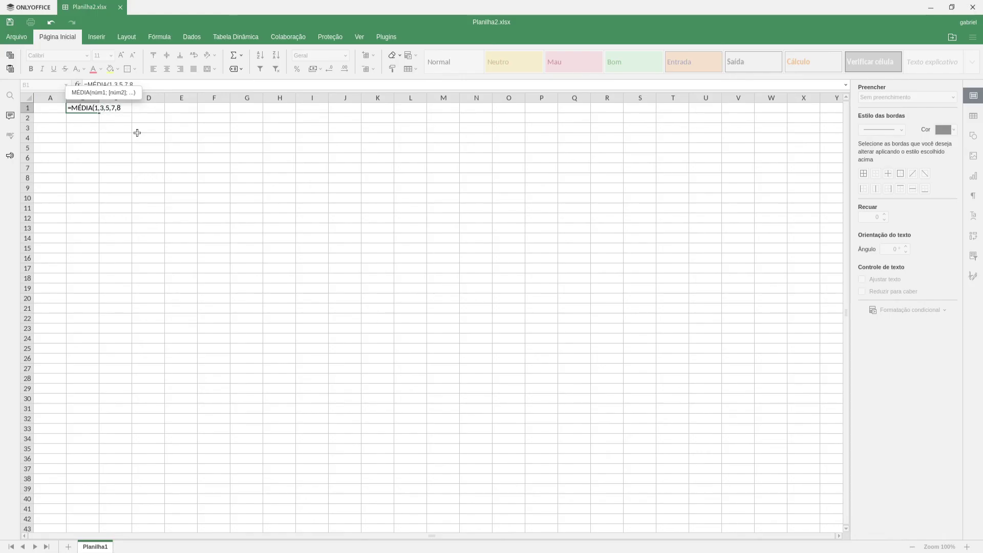
Commit =MÉDIA(1,3,5,7,8) in B1 so it shows 5, and give it the Bom style
{"action": "key", "text": "Return"}
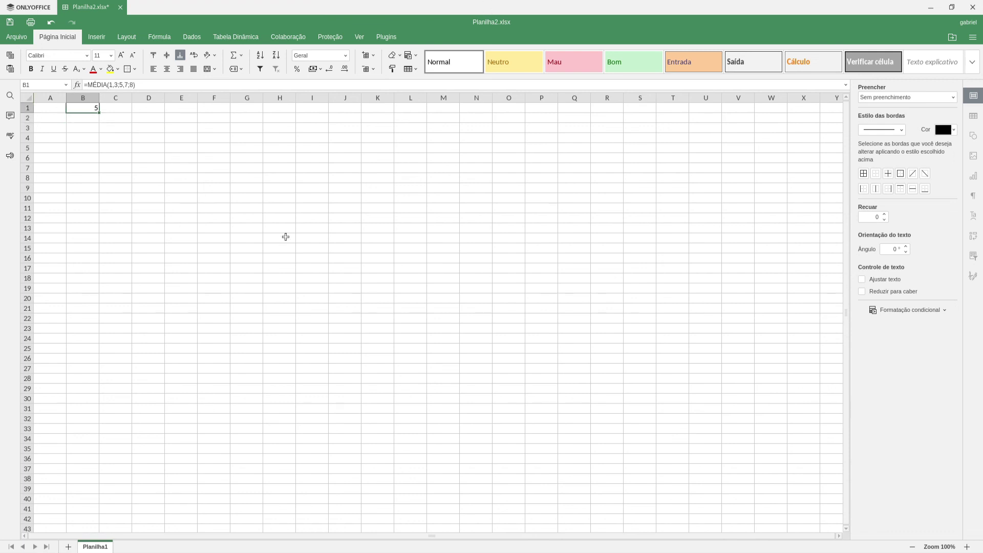
{"action": "left_click", "coordinate": [634, 63]}
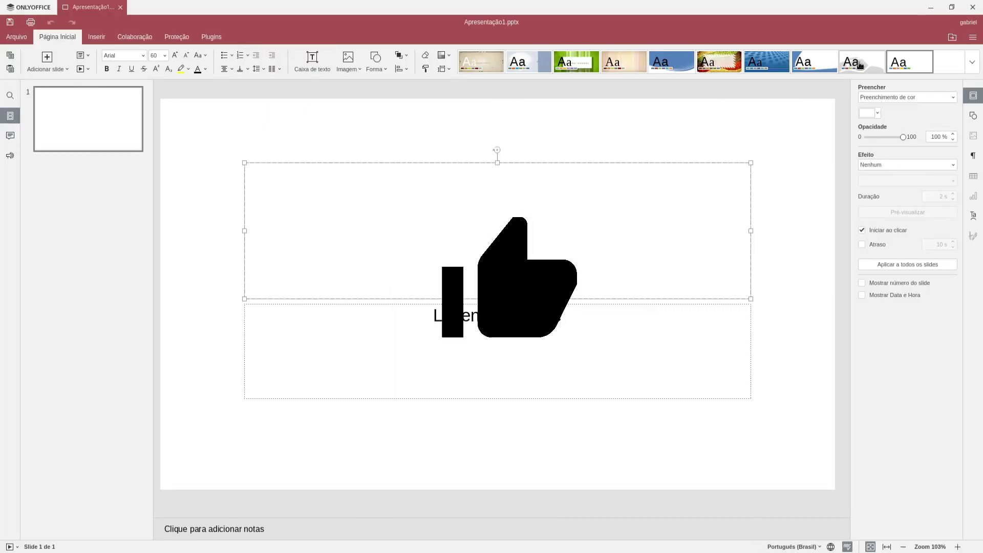
Apply the blue bokeh theme to the Apresentação1 title slide
{"action": "left_click", "coordinate": [971, 62]}
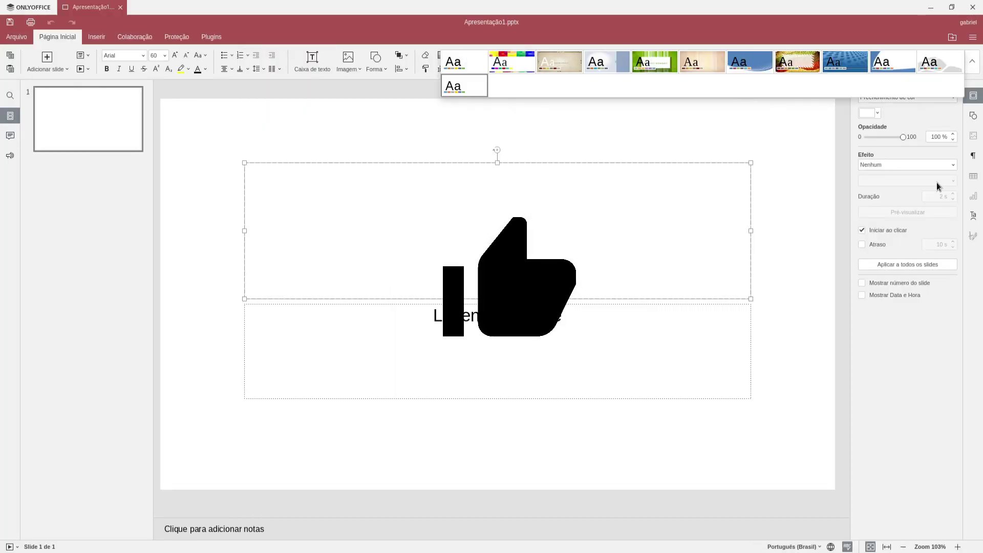
{"action": "left_click", "coordinate": [606, 62]}
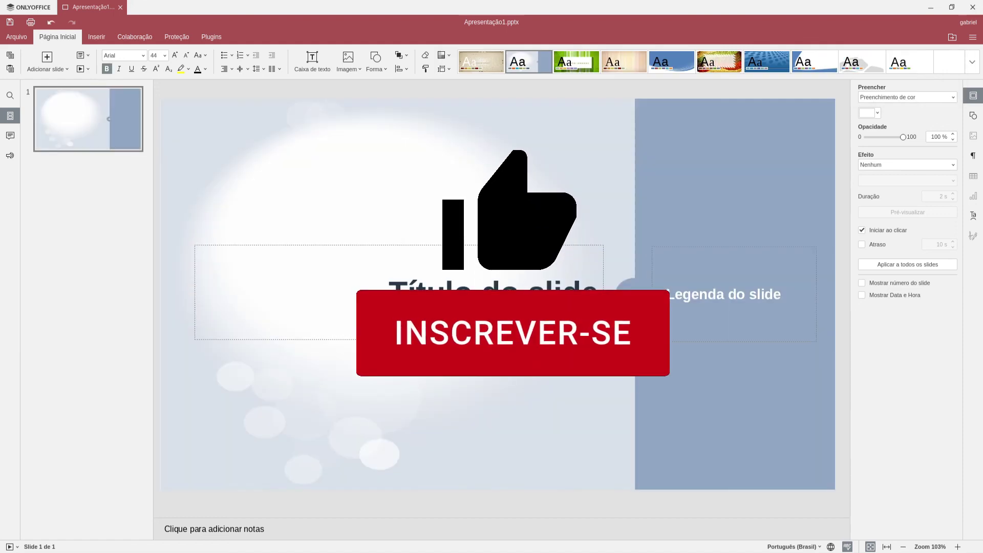